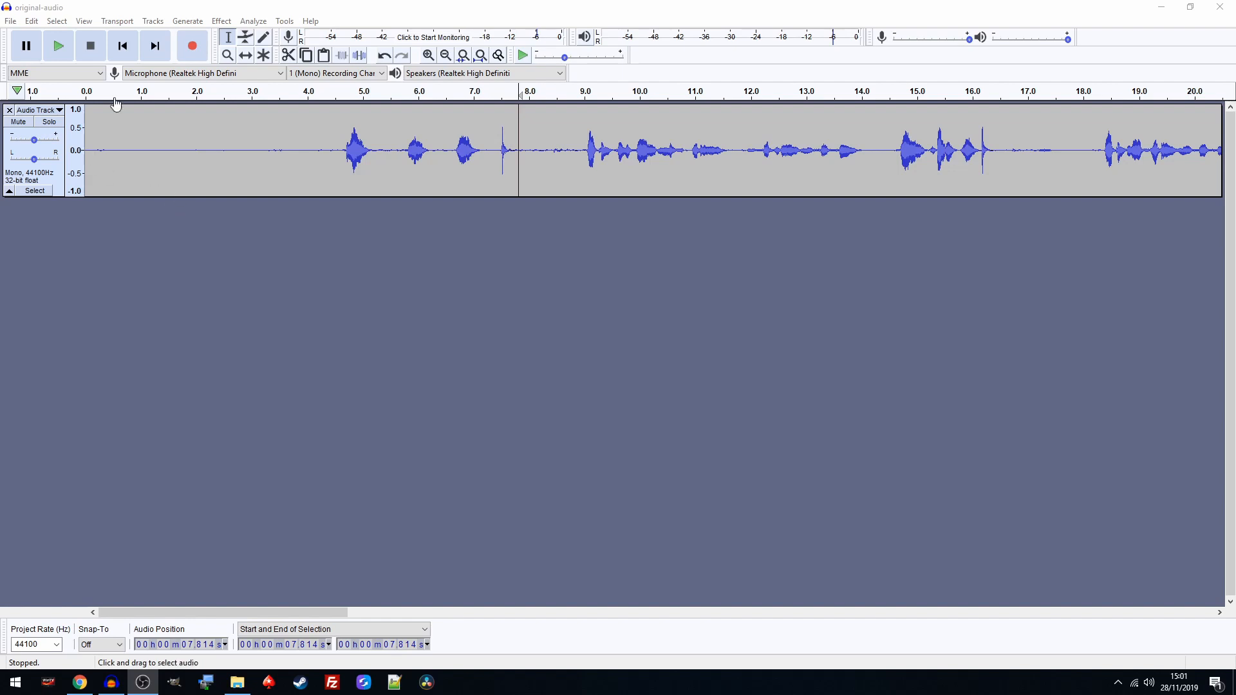
Step: Normalize the entire audio track to a peak amplitude of -1.0 dB with DC offset removal enabled
left_click(31, 21)
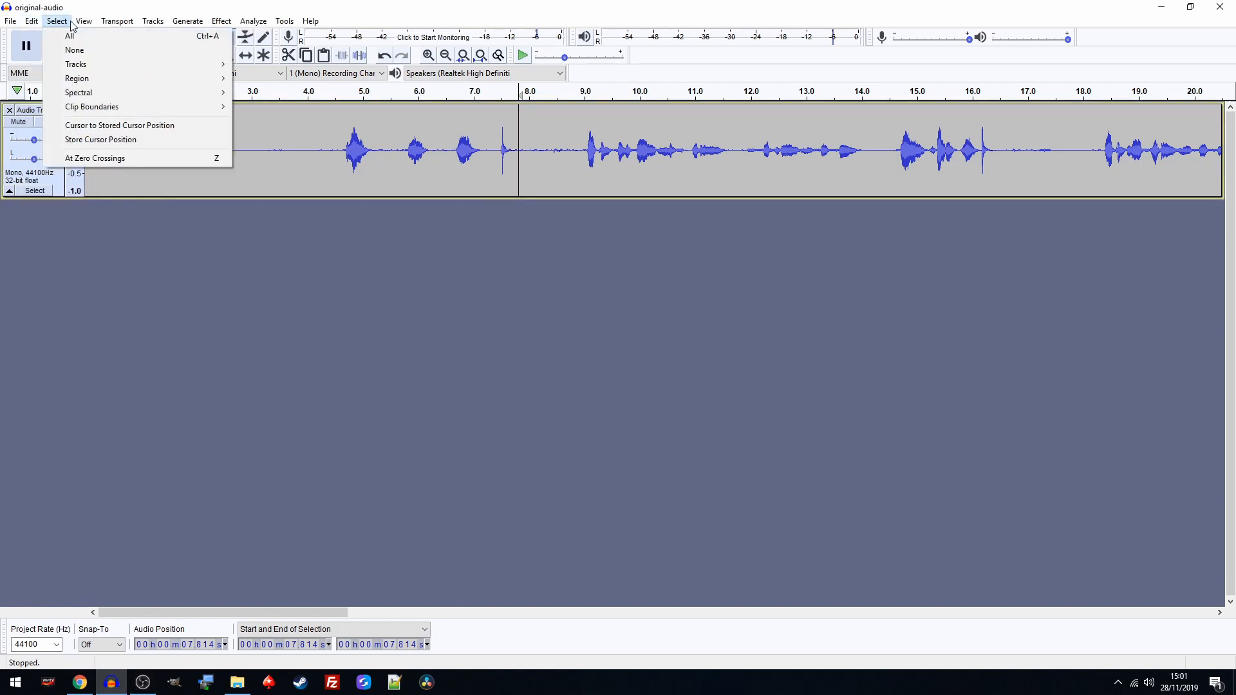
left_click(66, 37)
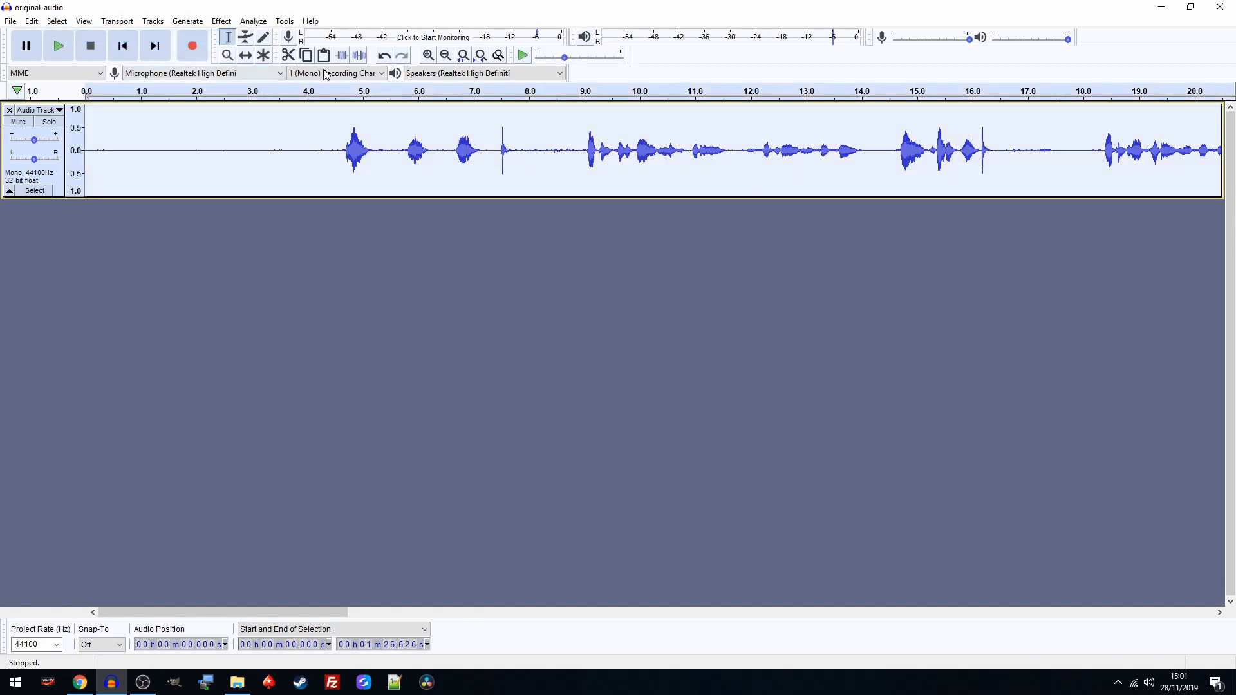
left_click(222, 22)
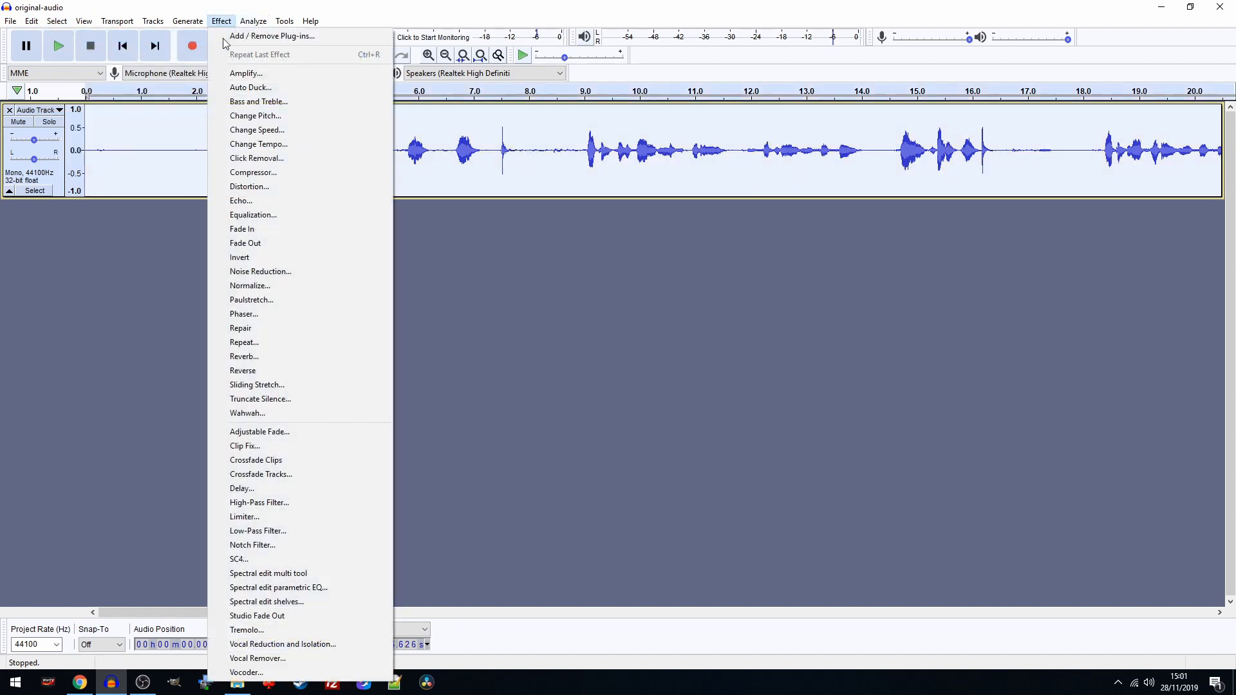
left_click(258, 288)
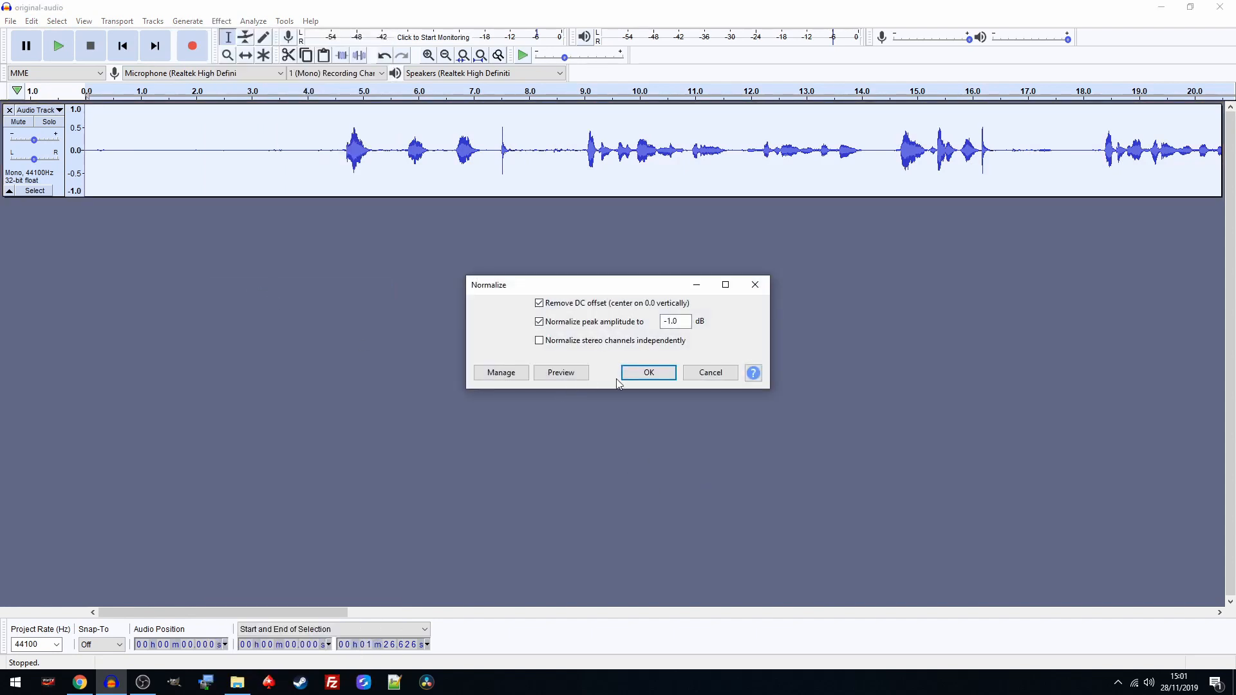
left_click(649, 373)
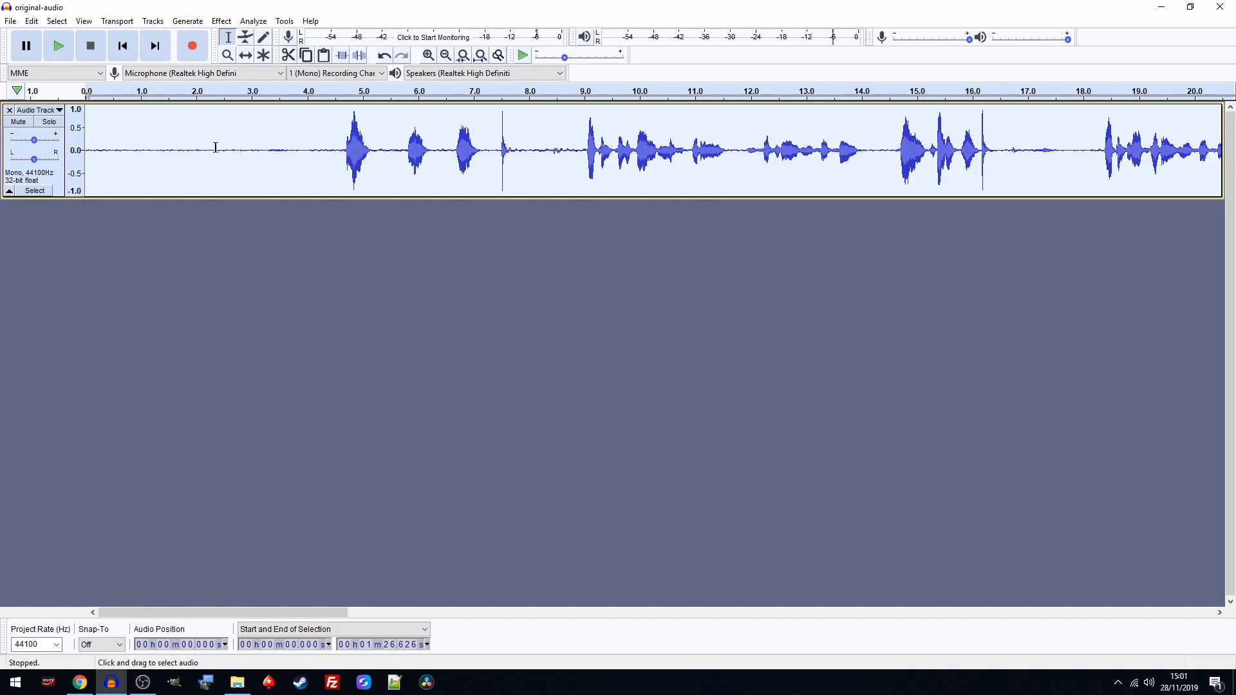
Step: Play the opening seconds of the normalized track from about 0.3 s to check the background noise, and stop playback
left_click(101, 130)
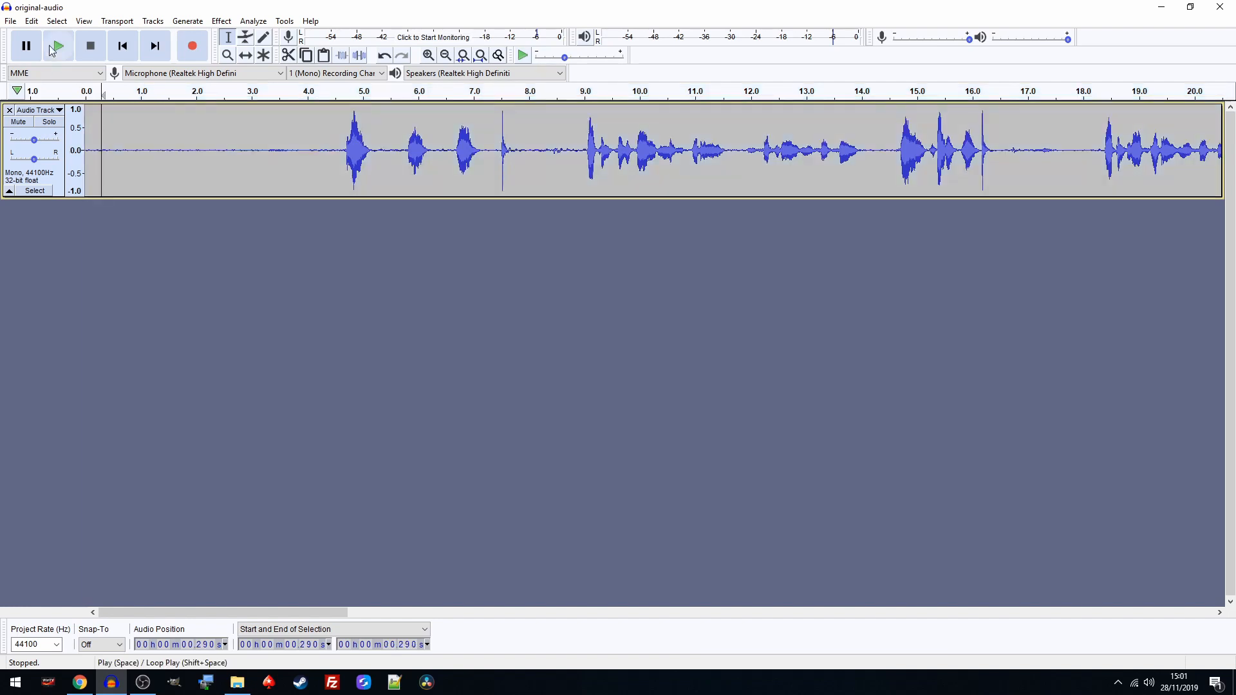
left_click(57, 47)
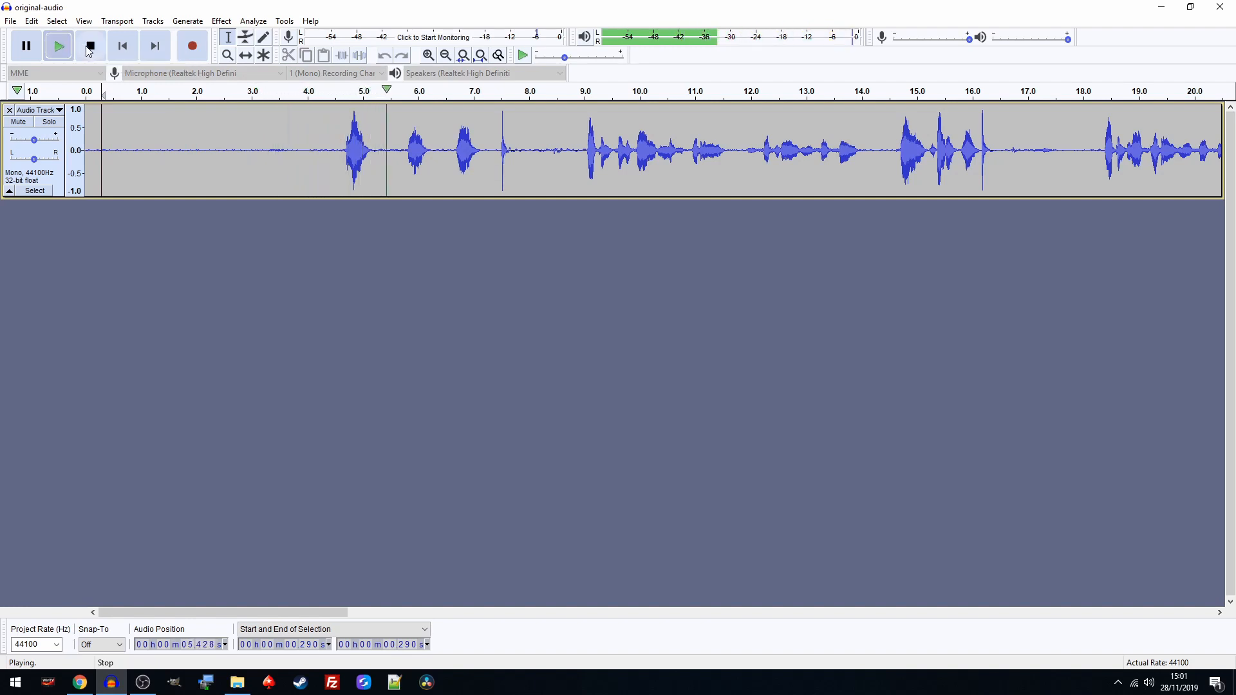
left_click(79, 47)
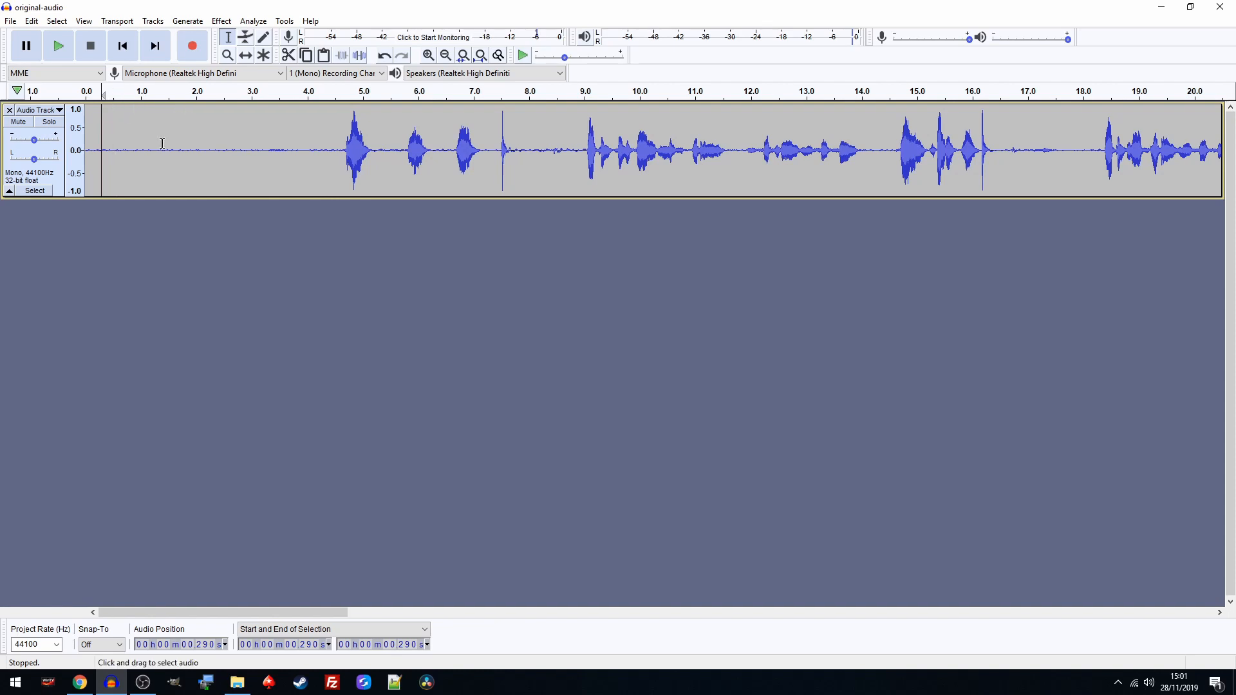
Step: Capture a noise profile for Noise Reduction from the quiet section between about 0.5 and 4.0 seconds
left_click_drag(113, 129, 307, 126)
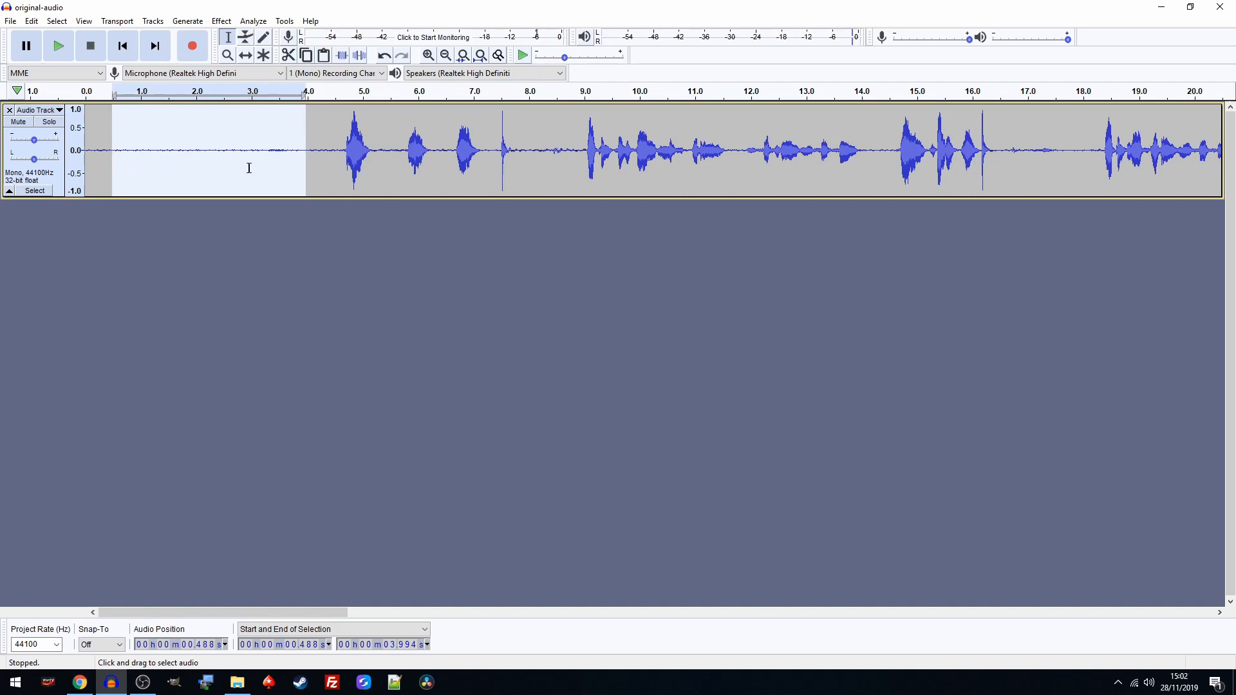
left_click(221, 22)
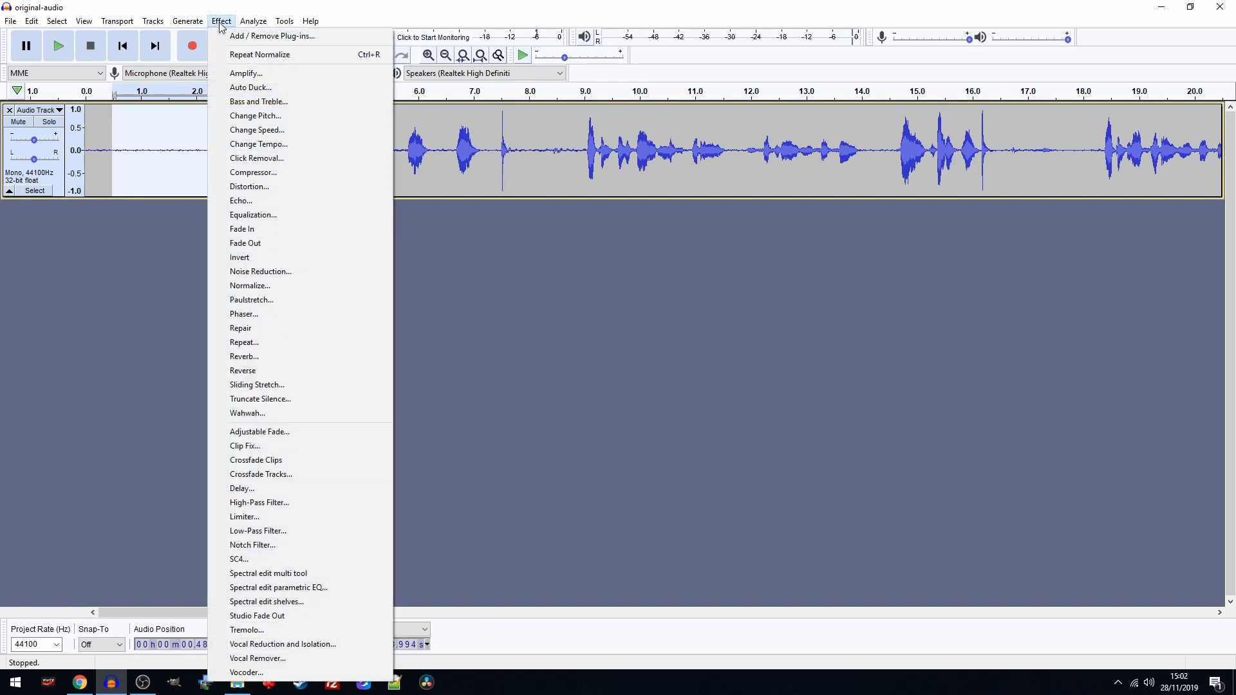
left_click(263, 273)
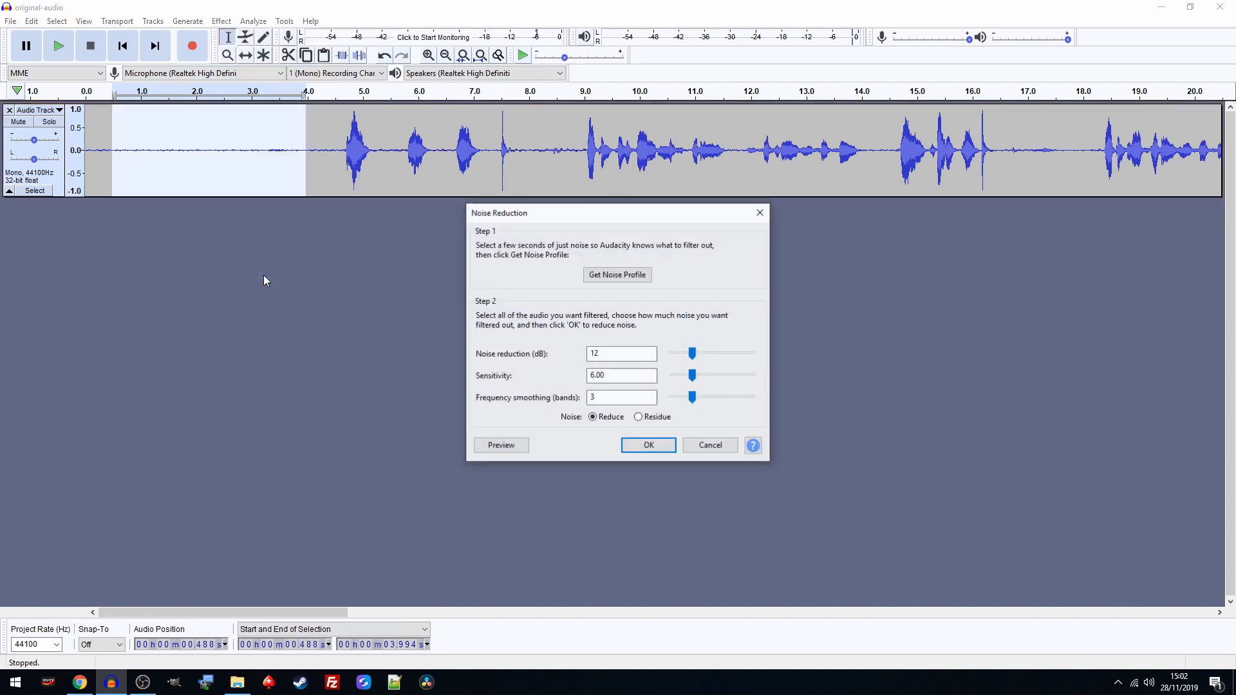
left_click(613, 277)
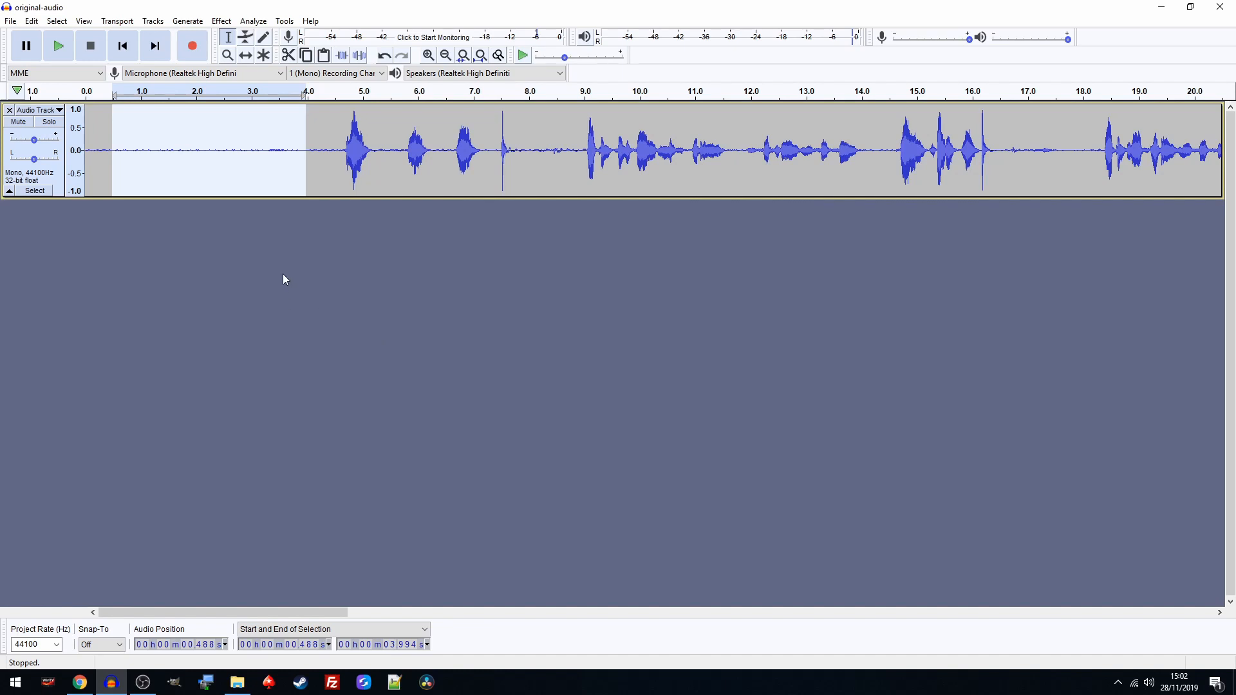
Step: Apply Noise Reduction to the entire track with 12 dB reduction, sensitivity 6.00 and frequency smoothing of 3 bands
left_click(58, 22)
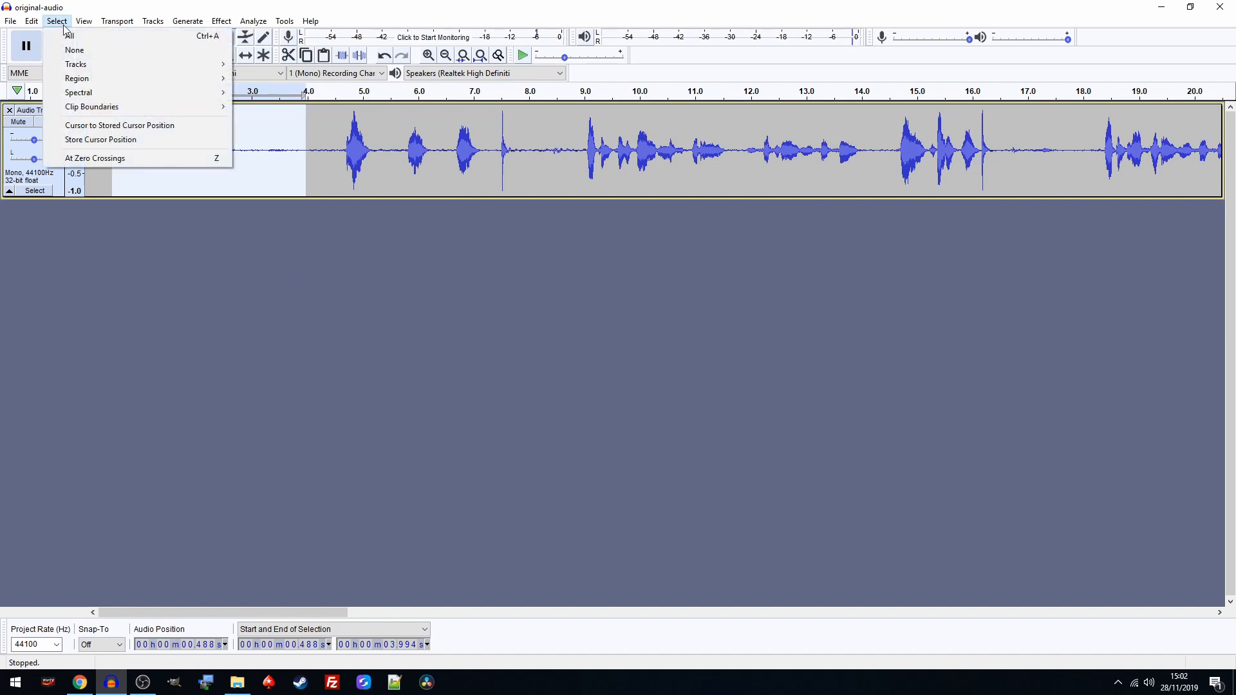
left_click(70, 36)
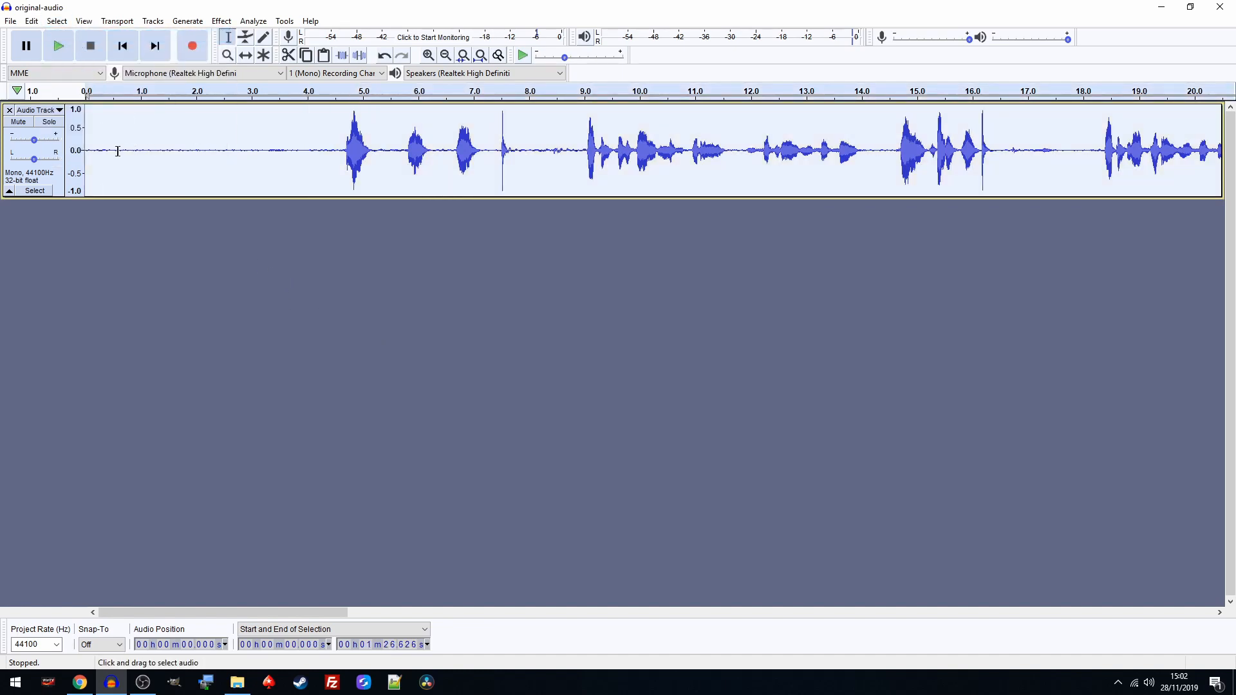
left_click(221, 21)
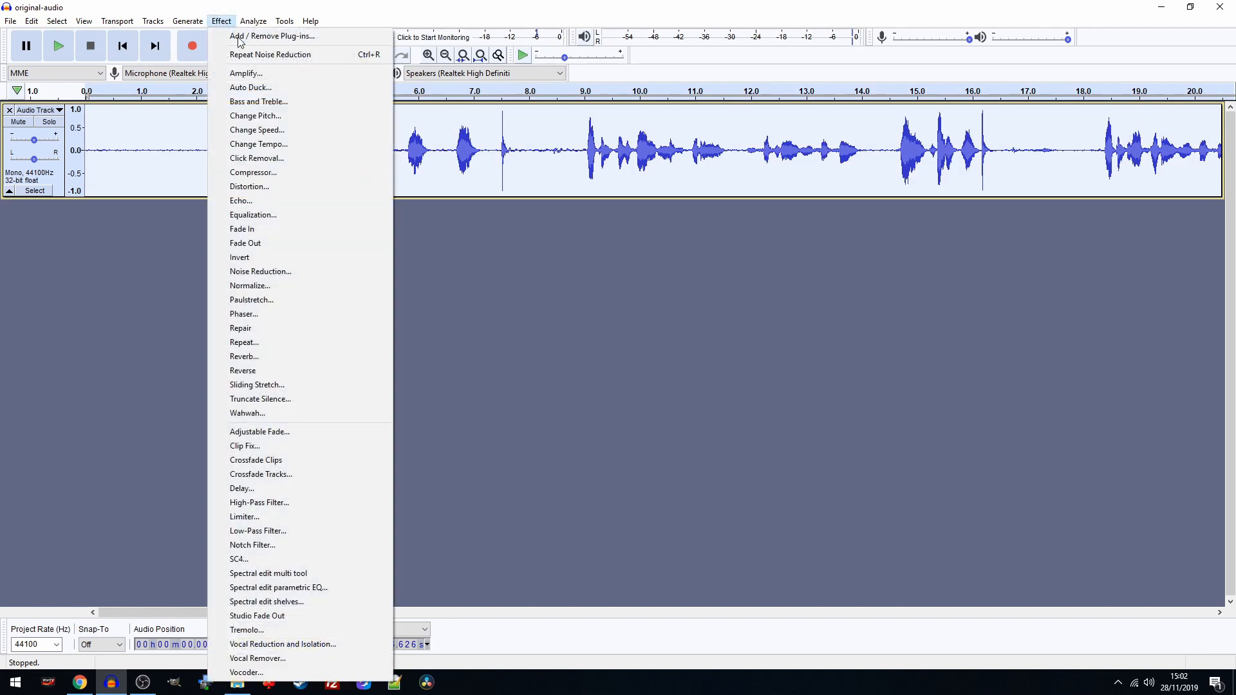
left_click(302, 272)
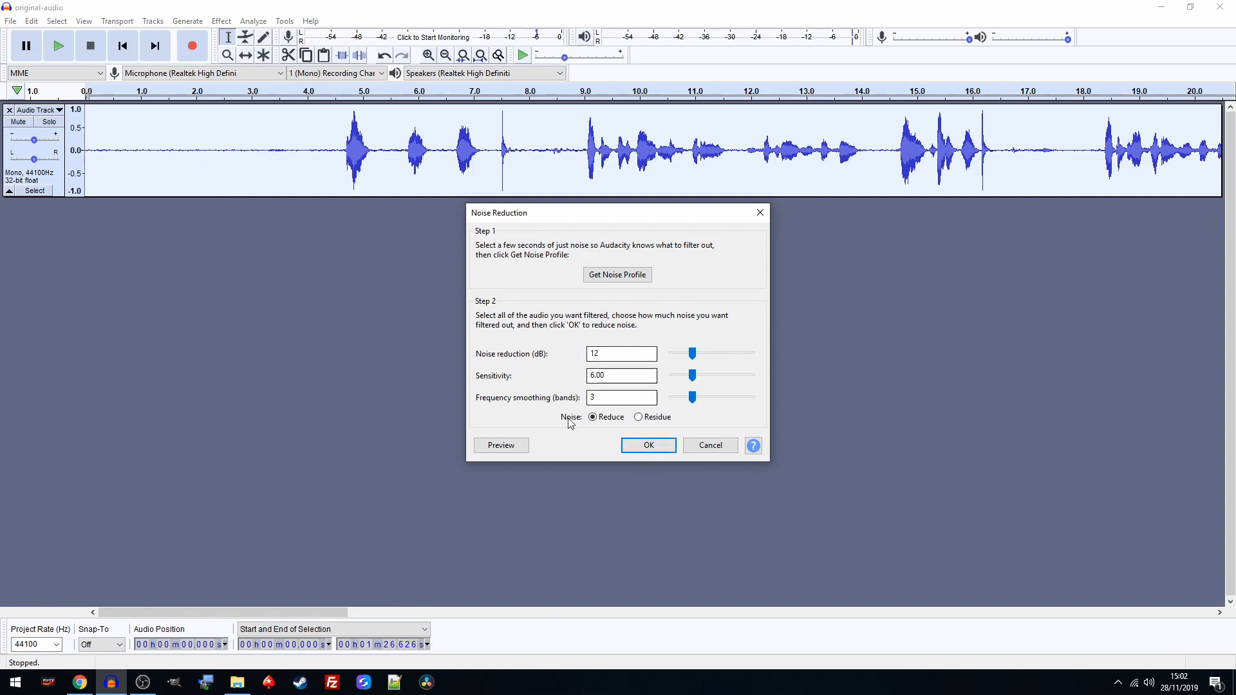
left_click(650, 448)
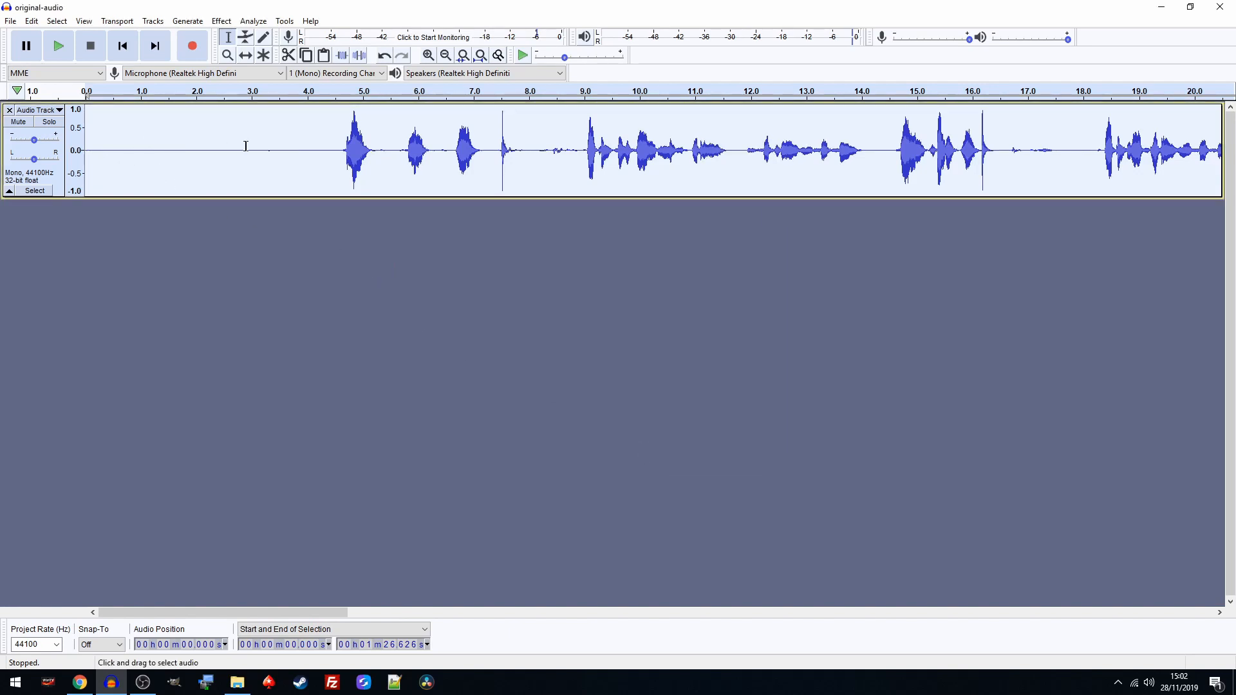
Step: Listen to the speech from about the 18-second mark twice to check the noise reduction, and stop playback
left_click(313, 123)
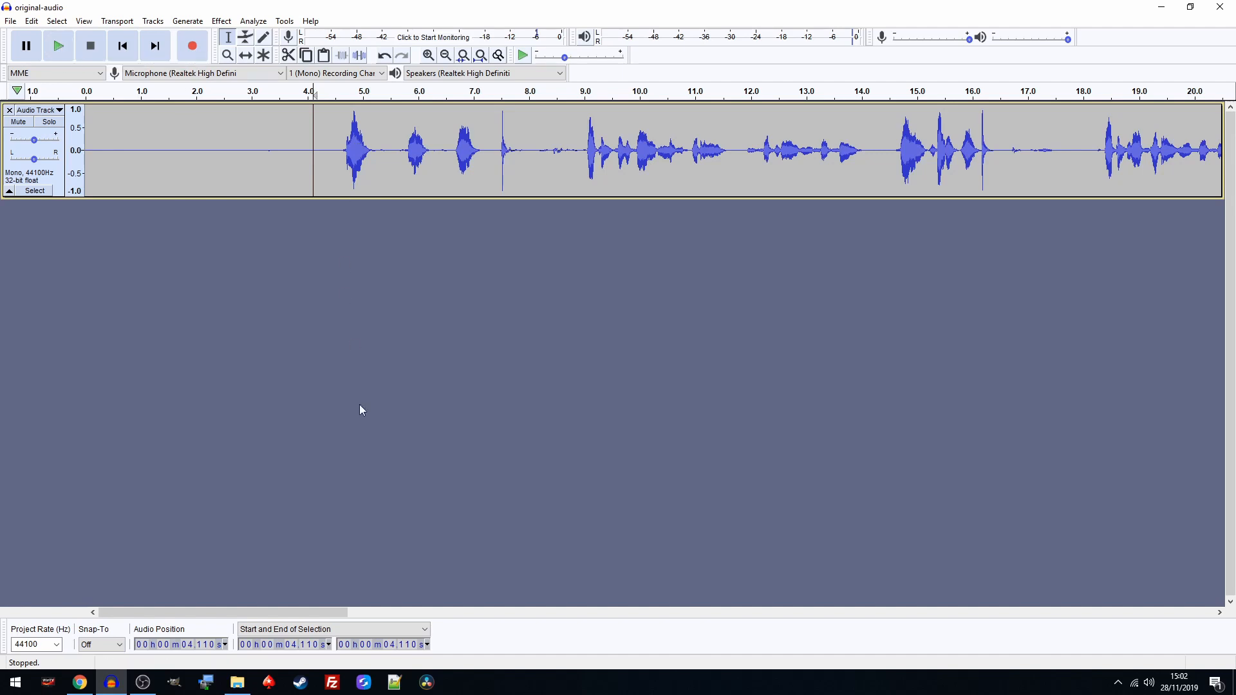
left_click_drag(320, 609, 458, 606)
left_click(458, 121)
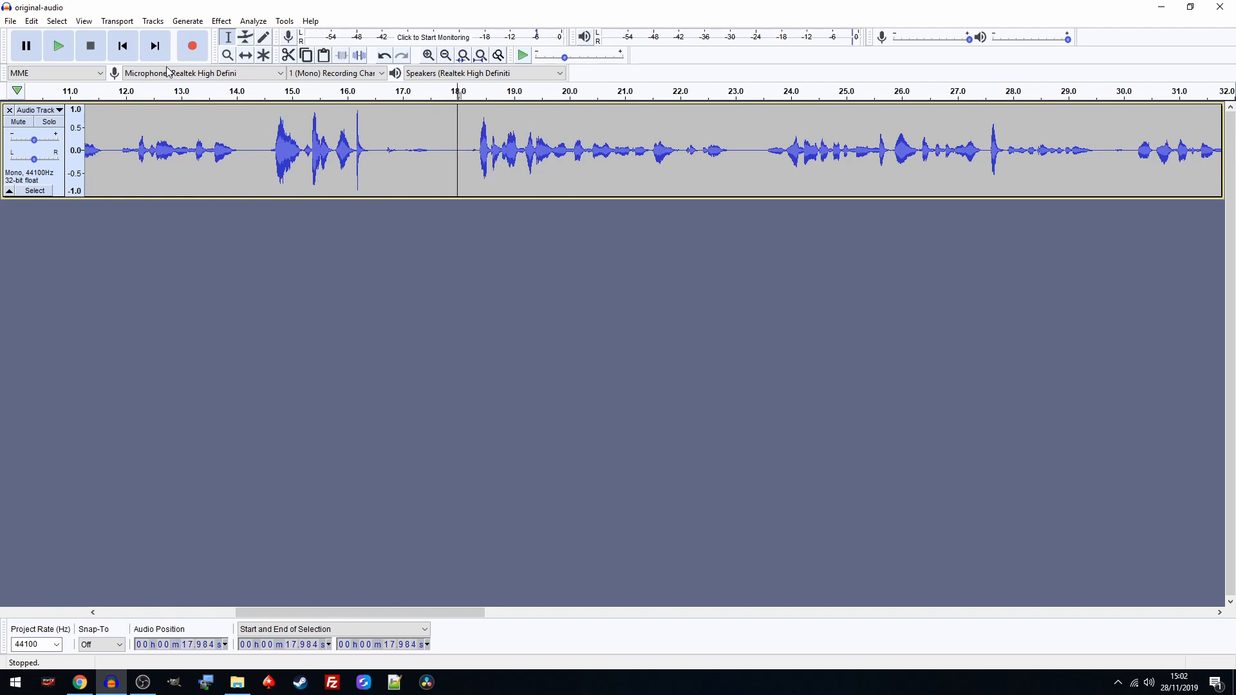
left_click(60, 48)
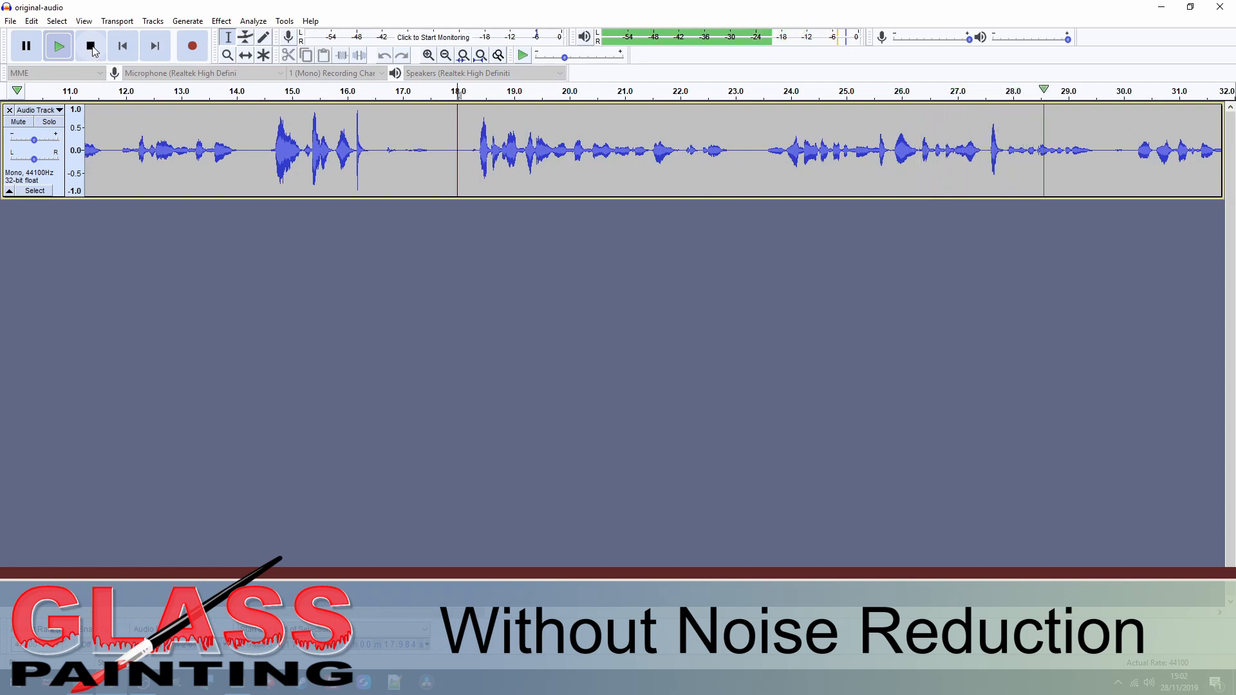
left_click(91, 46)
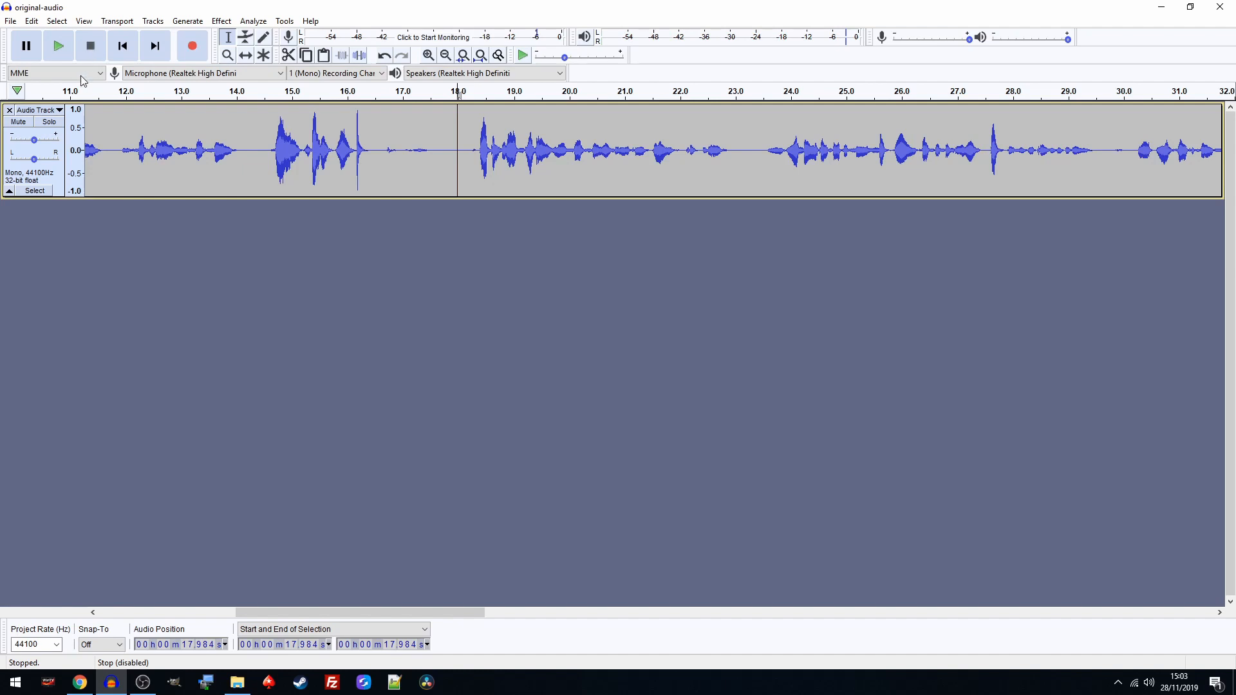
left_click(60, 48)
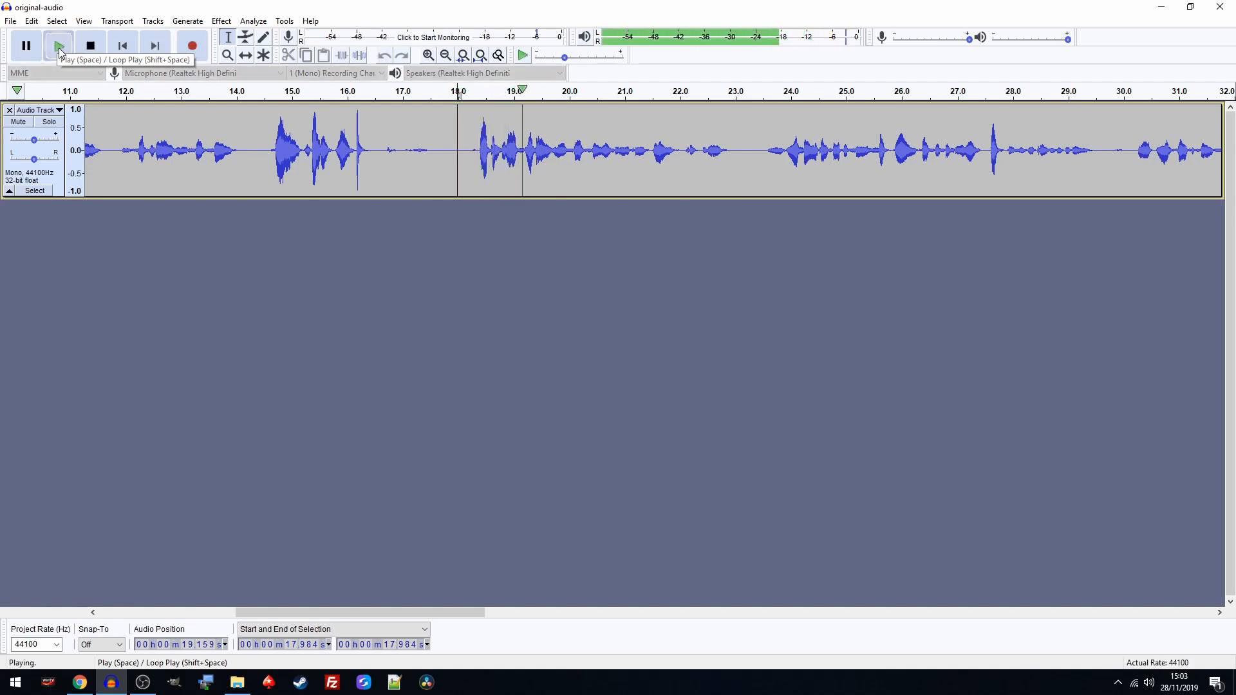
left_click(92, 47)
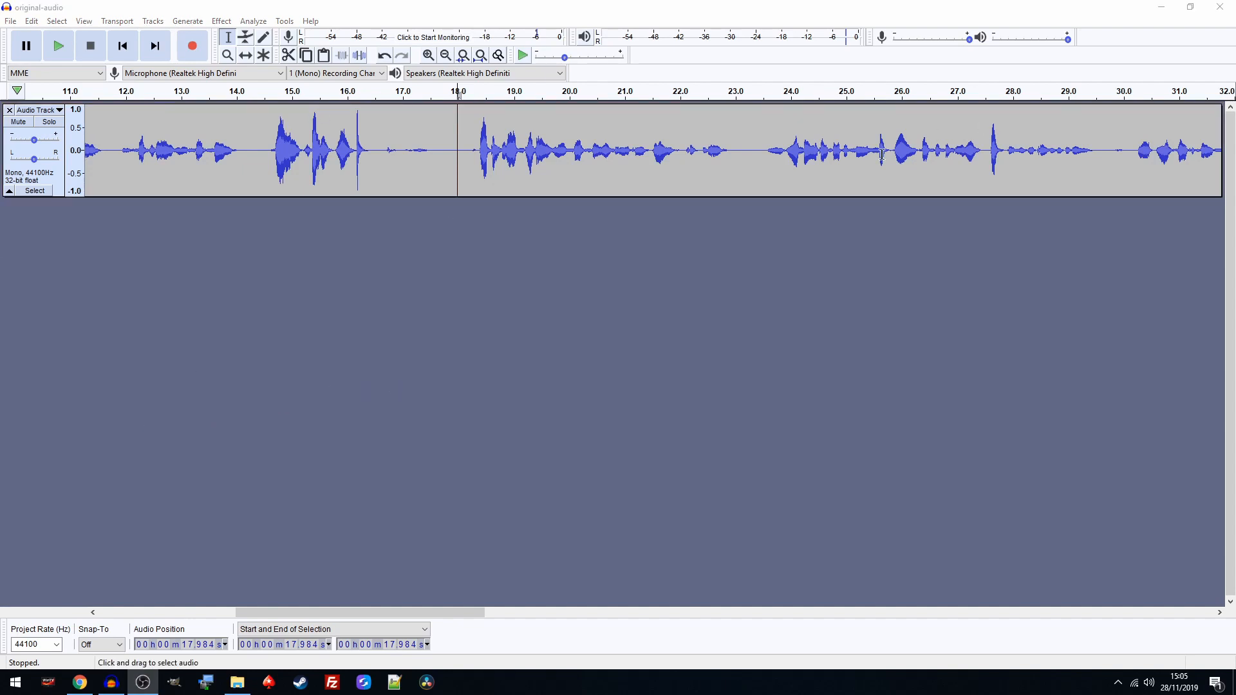
Step: Export the audio as a signed 16-bit PCM WAV named 1-nr.wav in the 3-editing folder, leaving the metadata tags empty
left_click(10, 21)
mouse_move(75, 114)
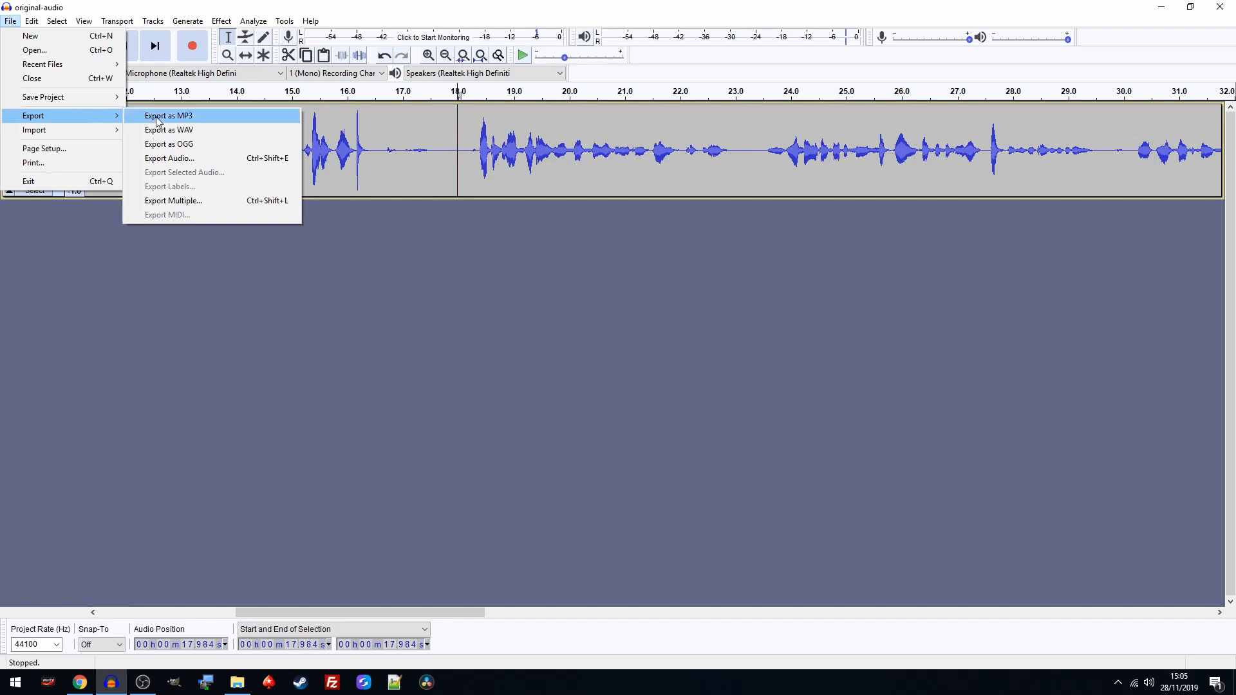
left_click(171, 130)
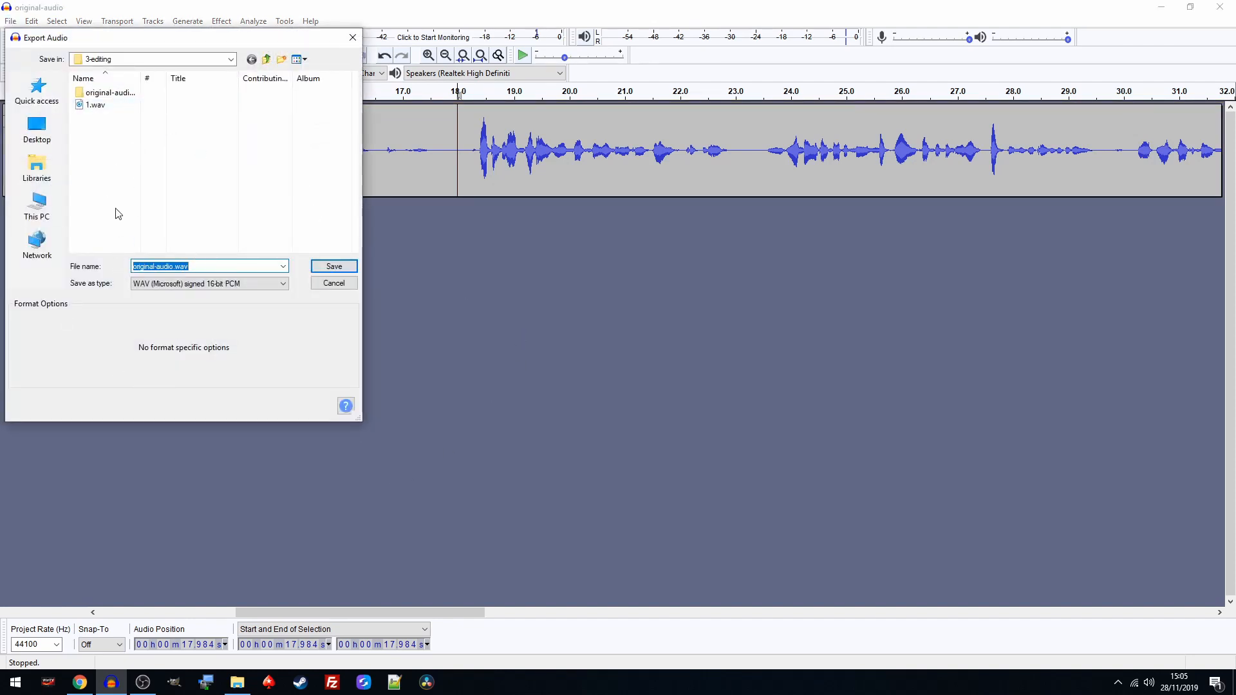
left_click(96, 104)
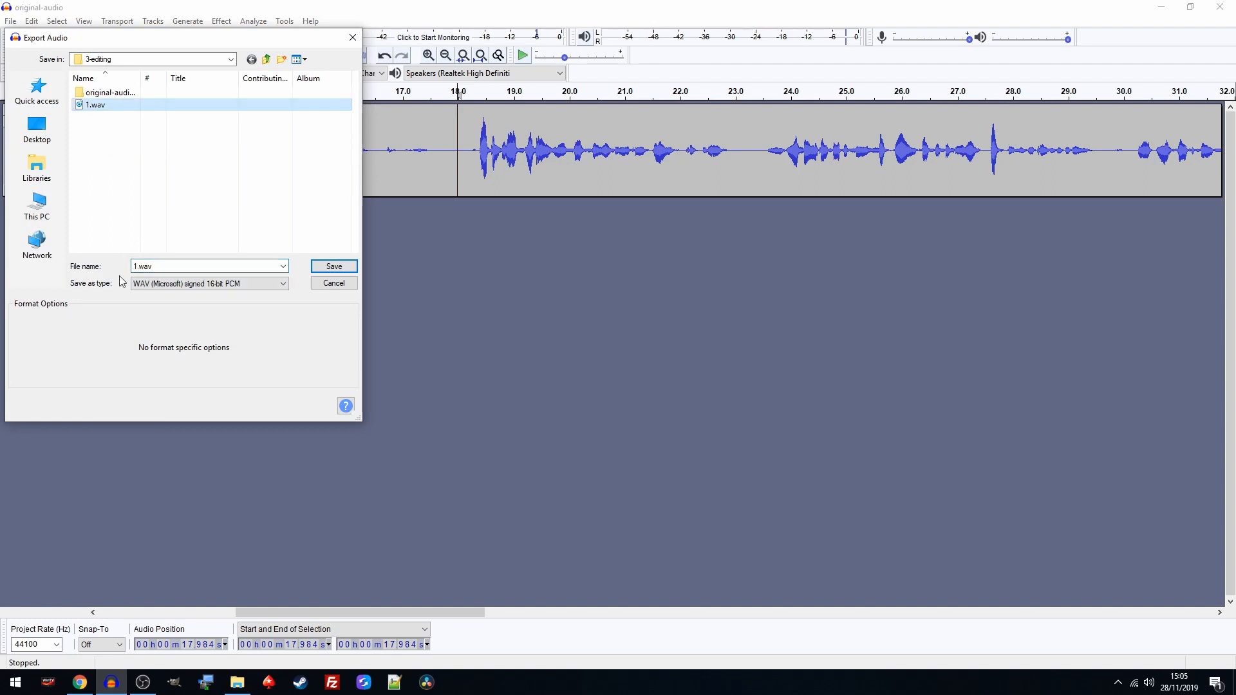
left_click(137, 266)
left_click(137, 267)
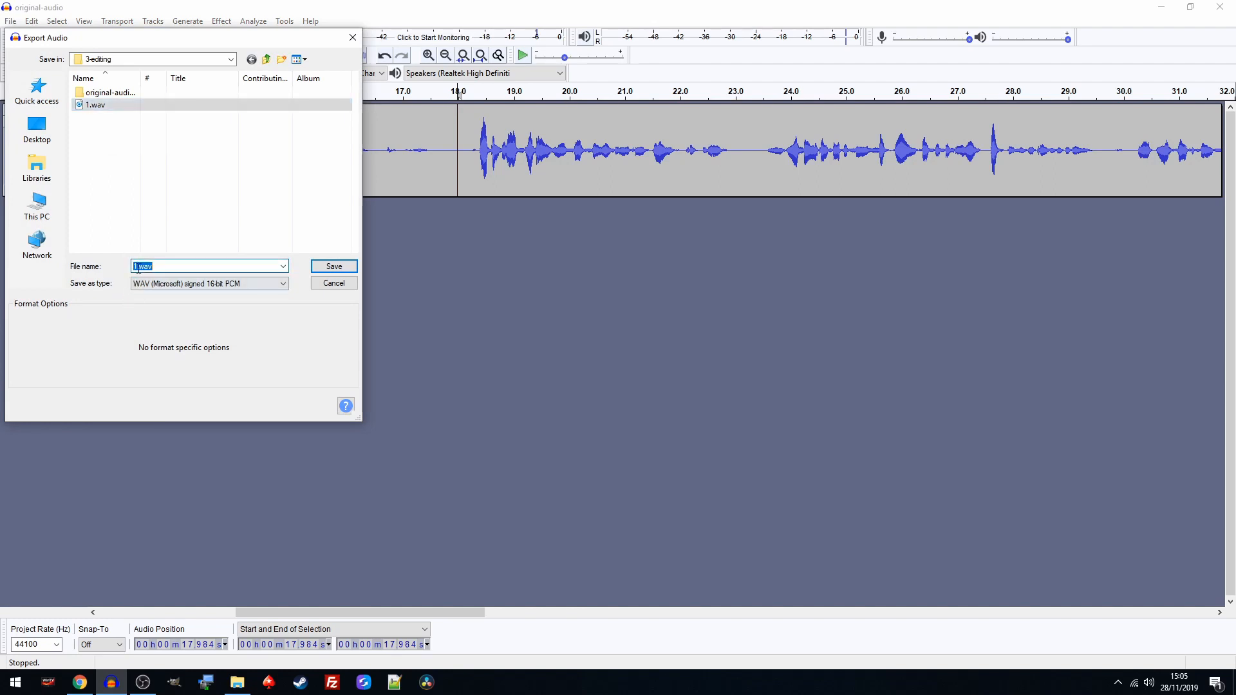
left_click(137, 267)
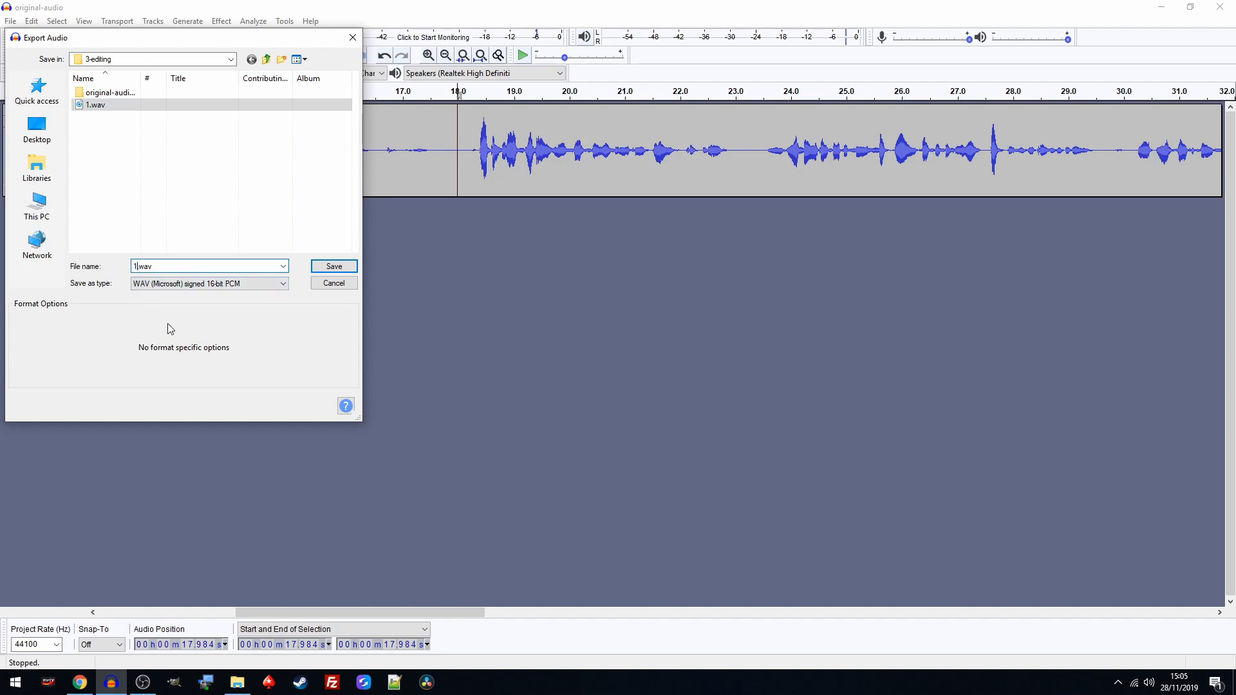
type("-nr")
left_click(338, 269)
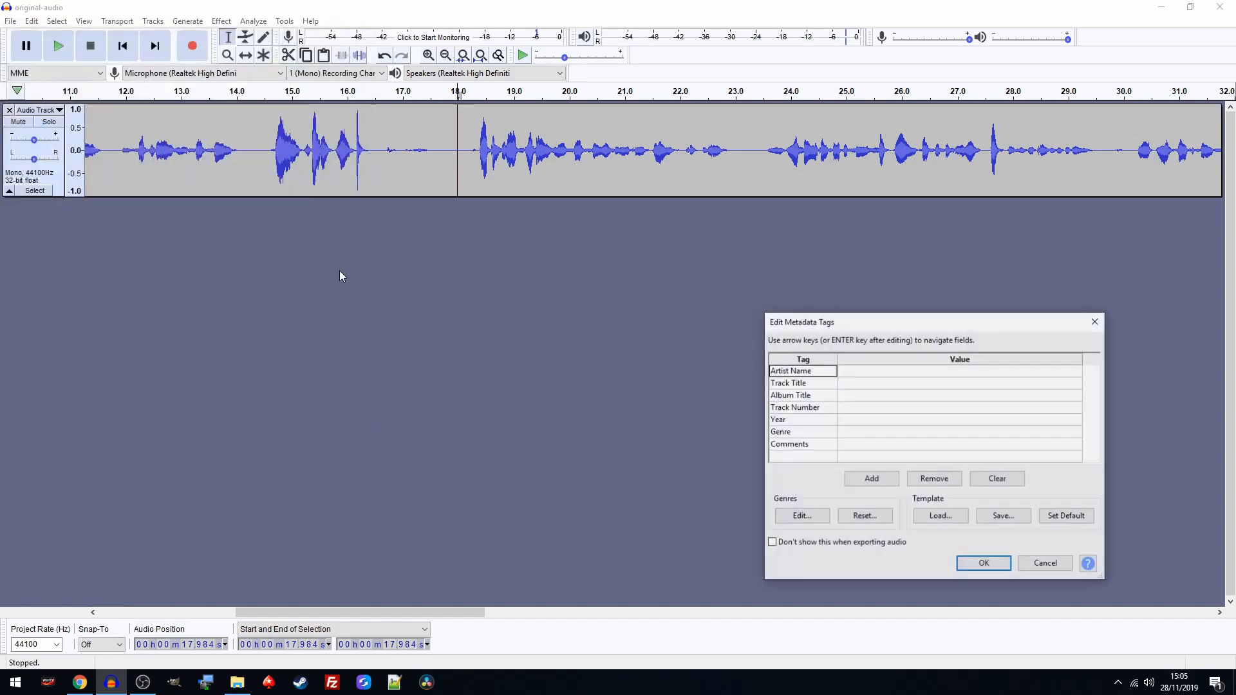
left_click(984, 563)
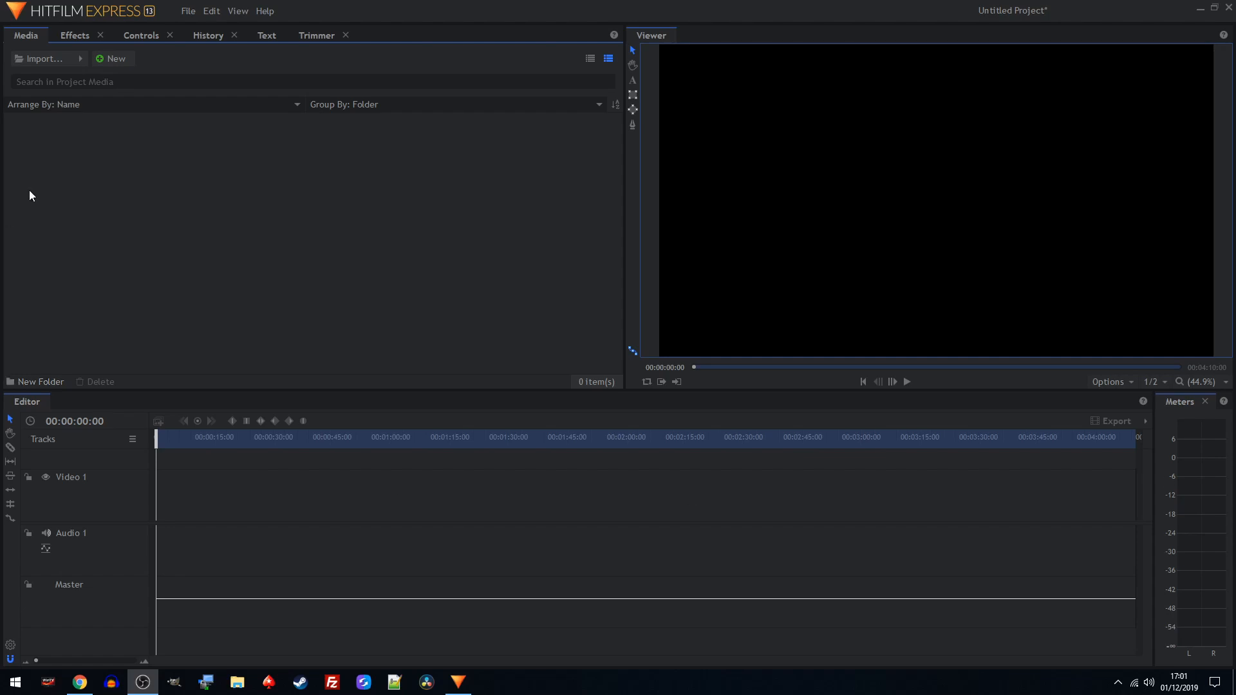
Step: In HitFilm Express, examine the available Audio effects for add-on-only items such as Noise Reduction, and collapse the category
left_click(77, 38)
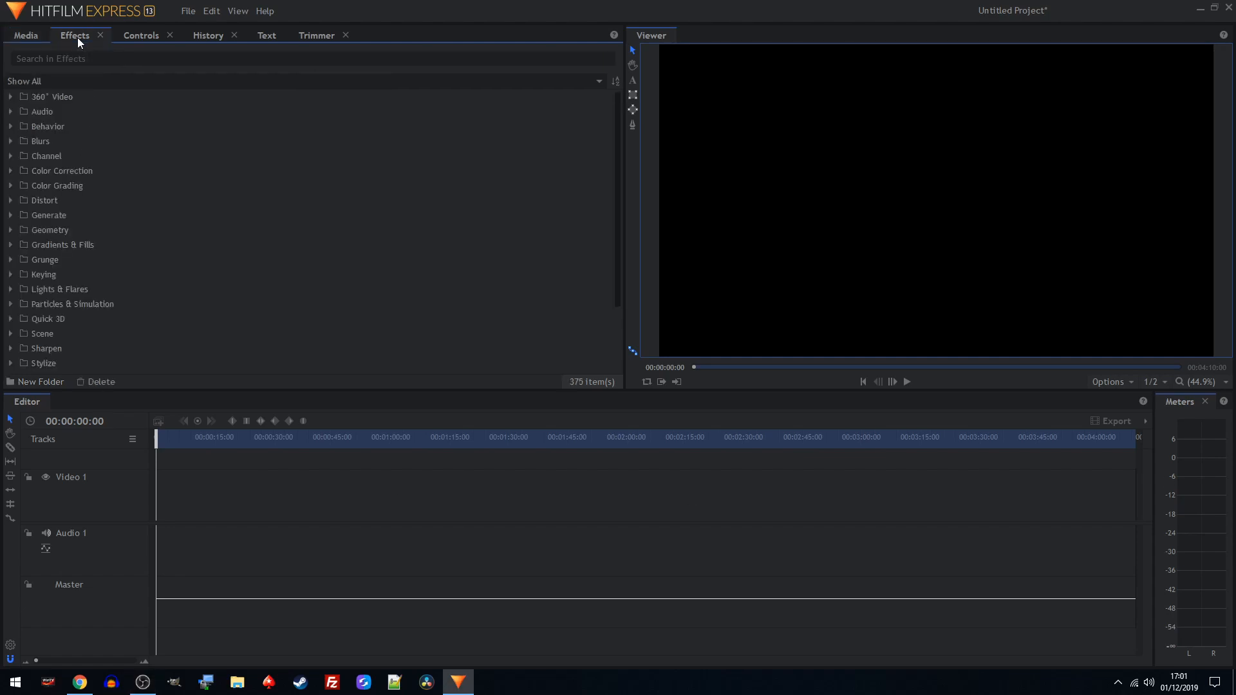
left_click(12, 112)
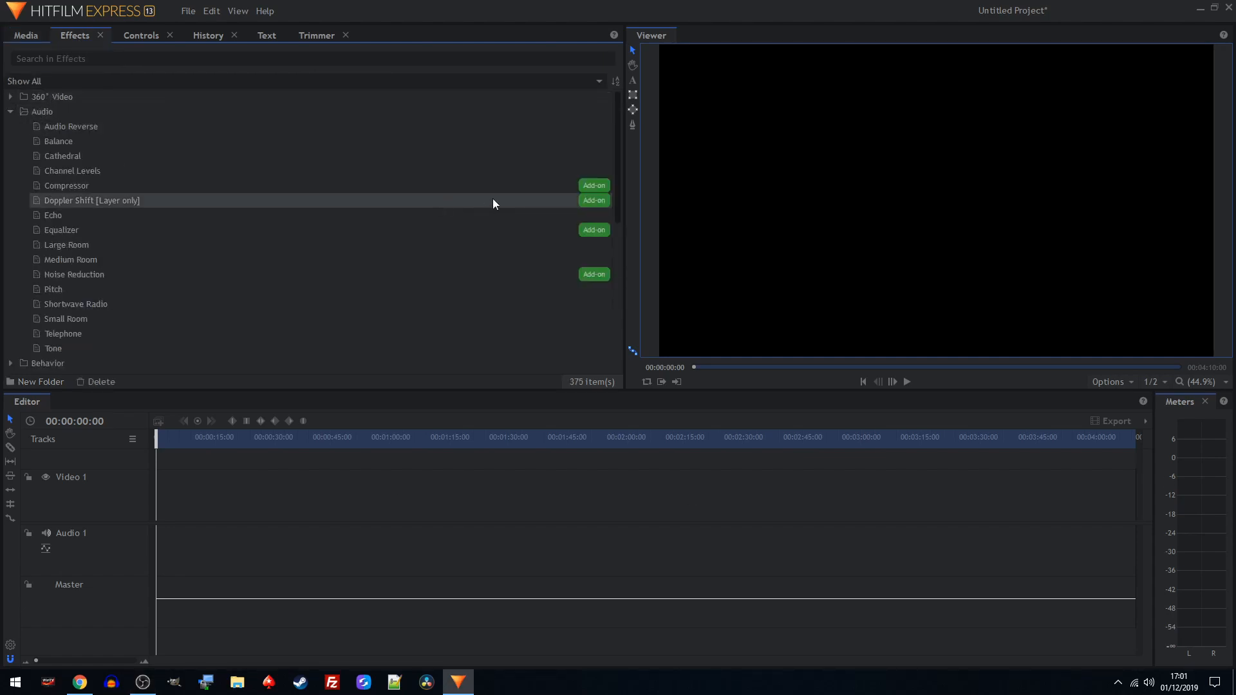
left_click(10, 111)
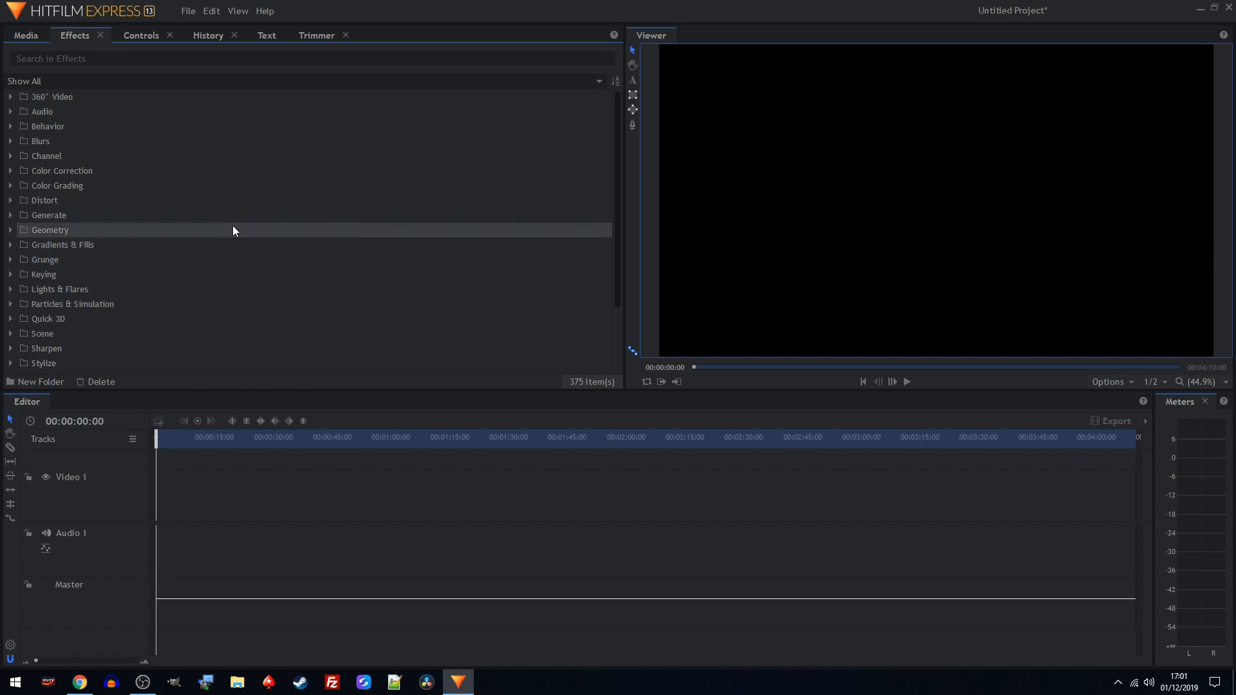
Step: Import 01a.mp4, 01b.mp4 and 1-nr.wav into the project media and clear their selection
left_click(26, 37)
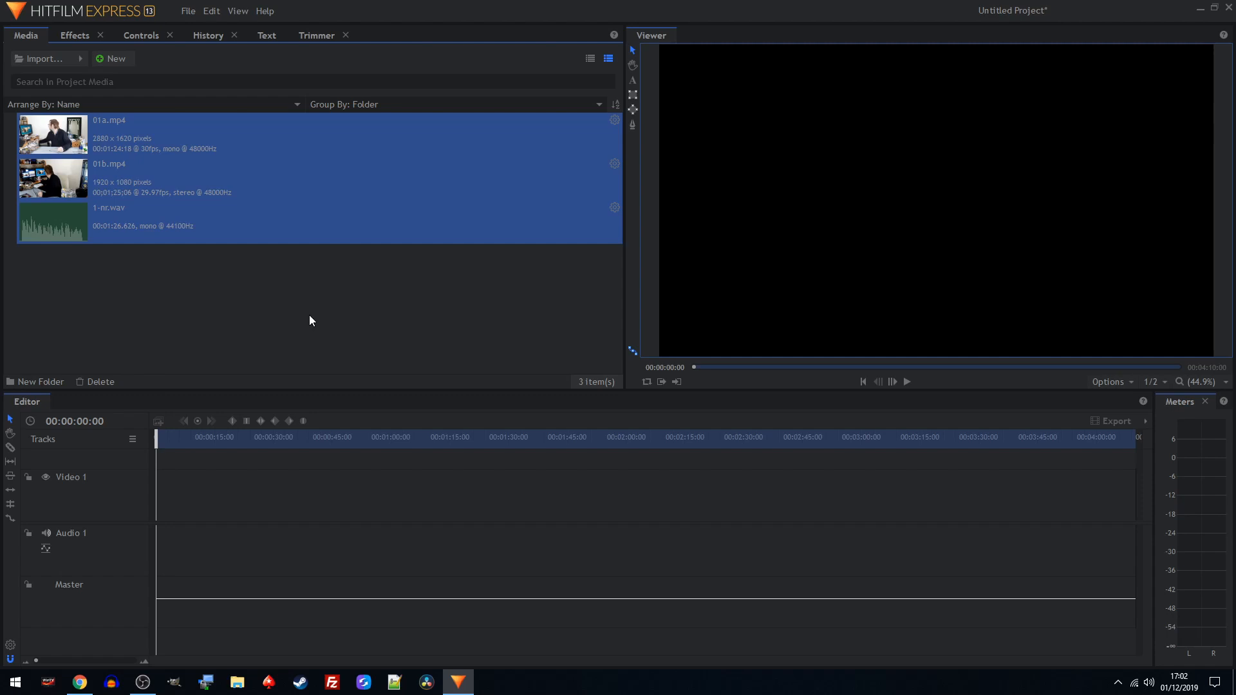
left_click(310, 316)
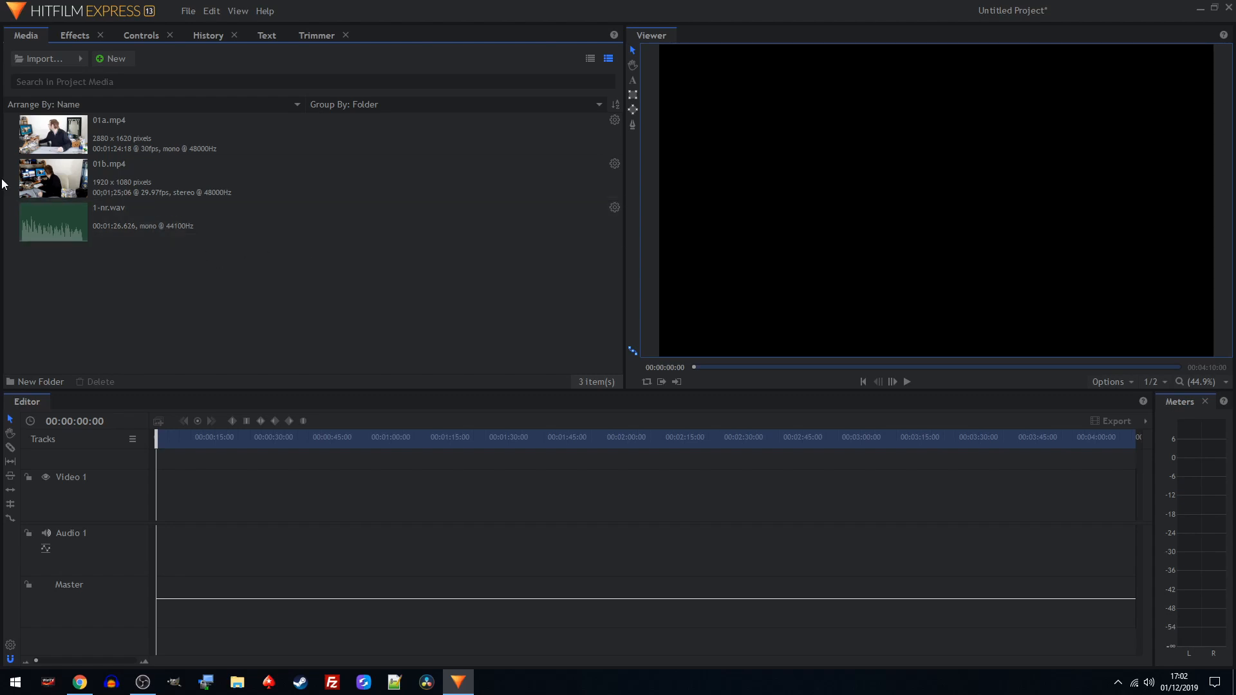
Step: Place 01a.mp4 on the timeline and put 1-nr.wav beneath it on a newly inserted second audio track
left_click_drag(55, 150, 248, 509)
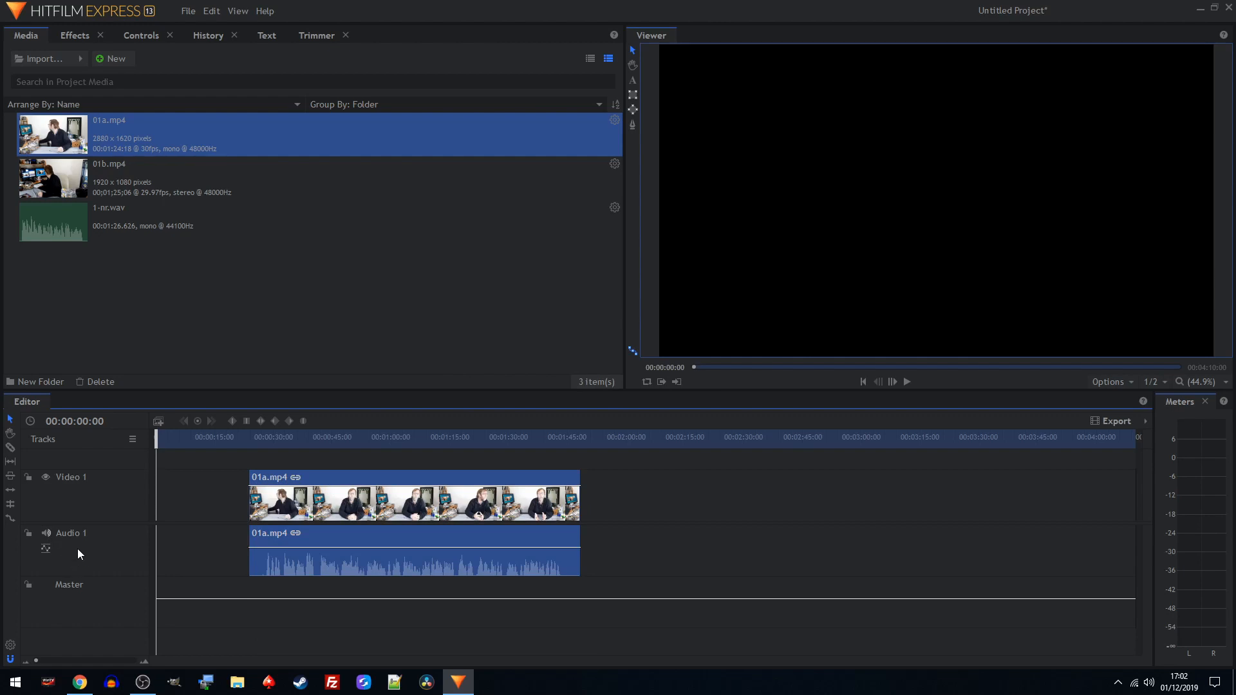
right_click(78, 553)
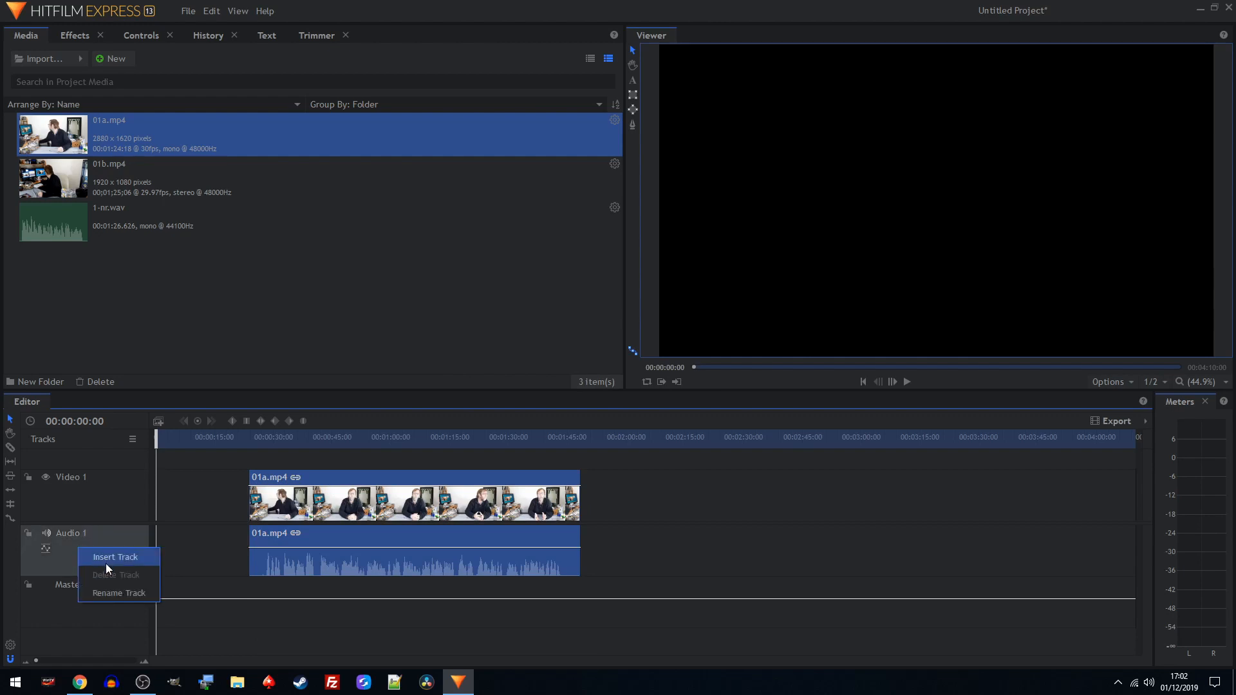
left_click(106, 558)
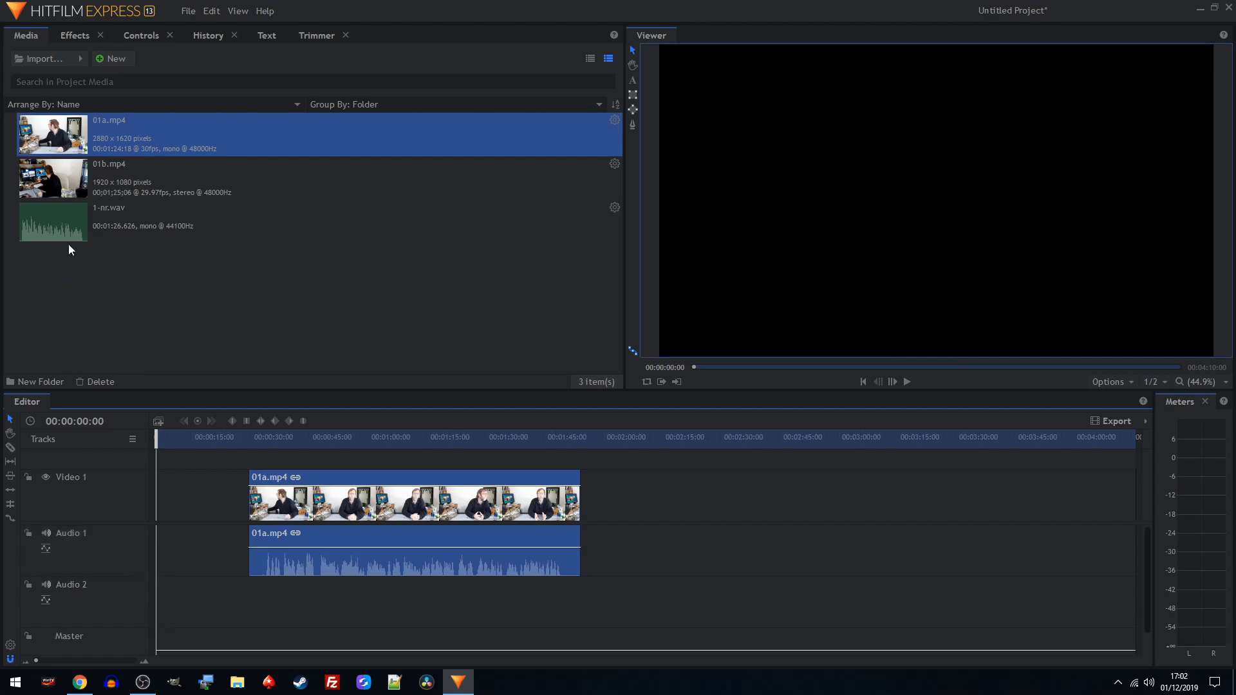
left_click_drag(64, 227, 258, 611)
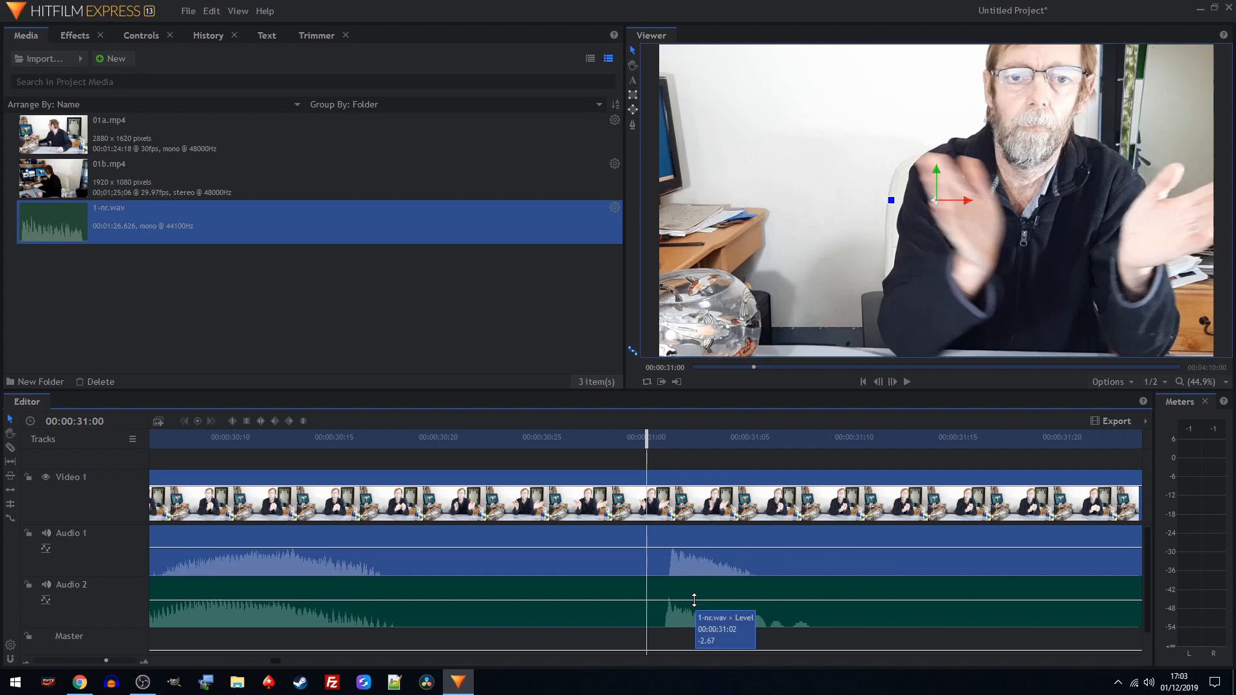
Step: Align the clap in 1-nr.wav with the clap in 01a.mp4's own audio, and play the result to check the sync
left_click(693, 593)
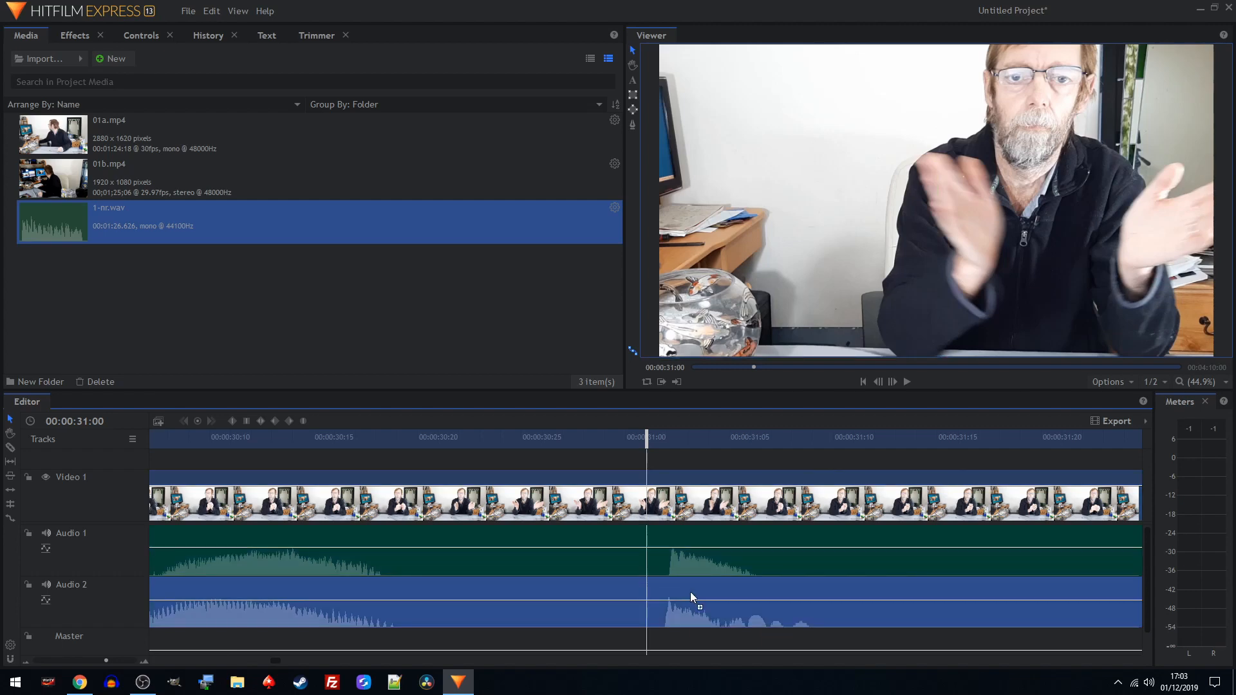
left_click_drag(691, 593, 693, 593)
left_click(693, 593)
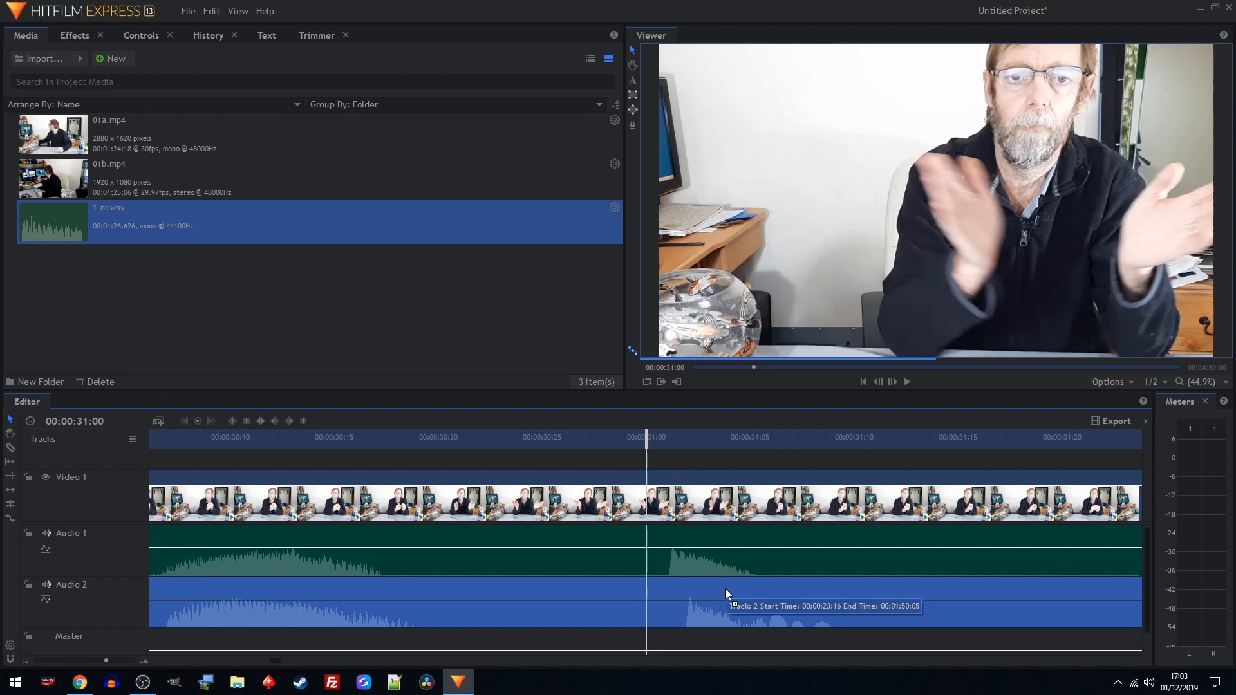
left_click(713, 590)
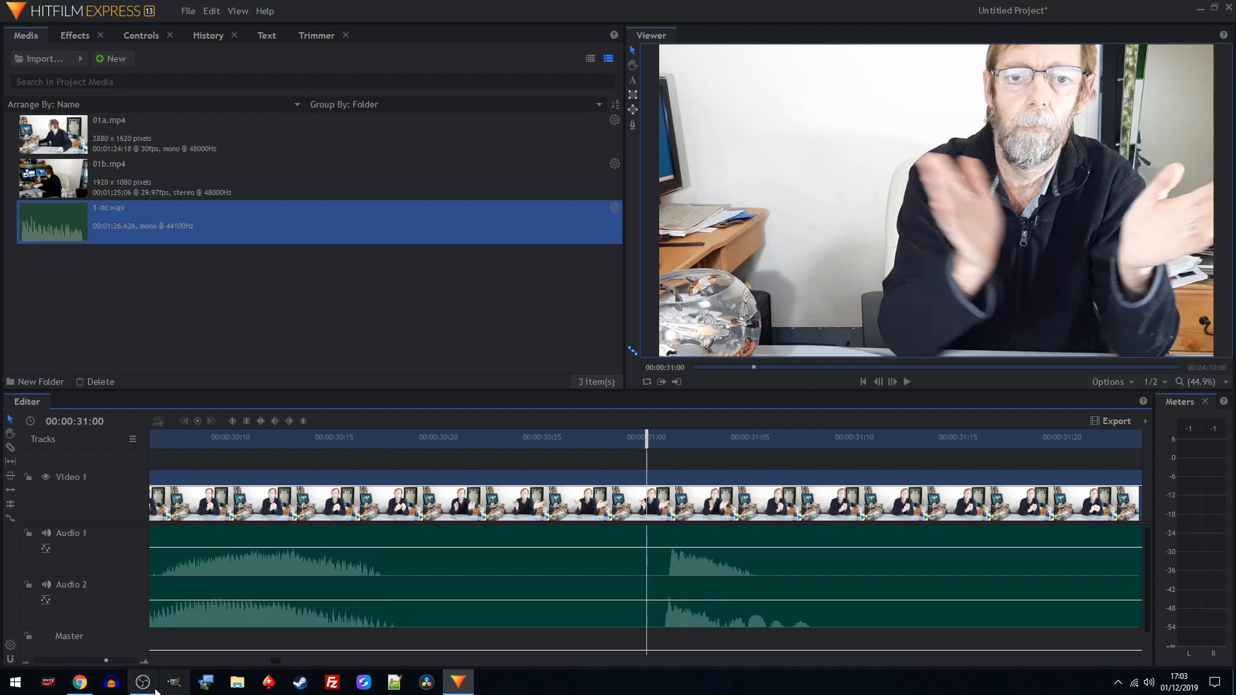
left_click(55, 662)
left_click(907, 381)
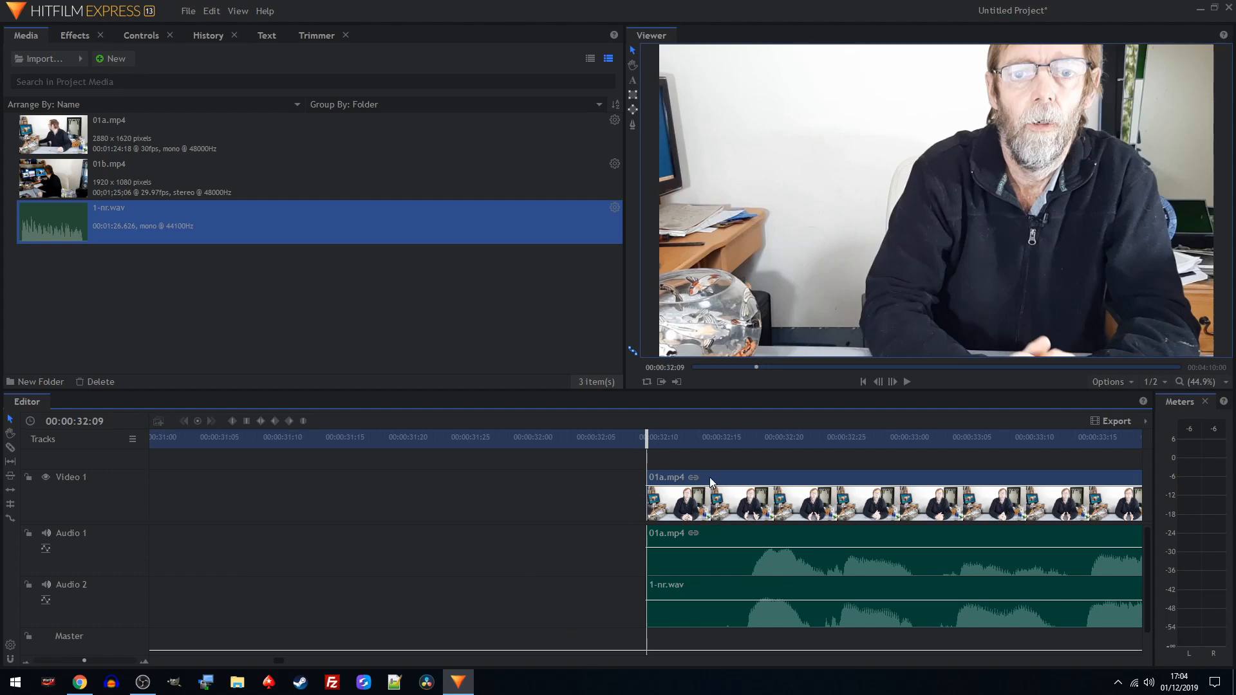
Step: Unlink 01a.mp4's video and audio, and replace its original sound on Audio 1 with 1-nr.wav at the same timing
left_click(709, 477)
right_click(709, 477)
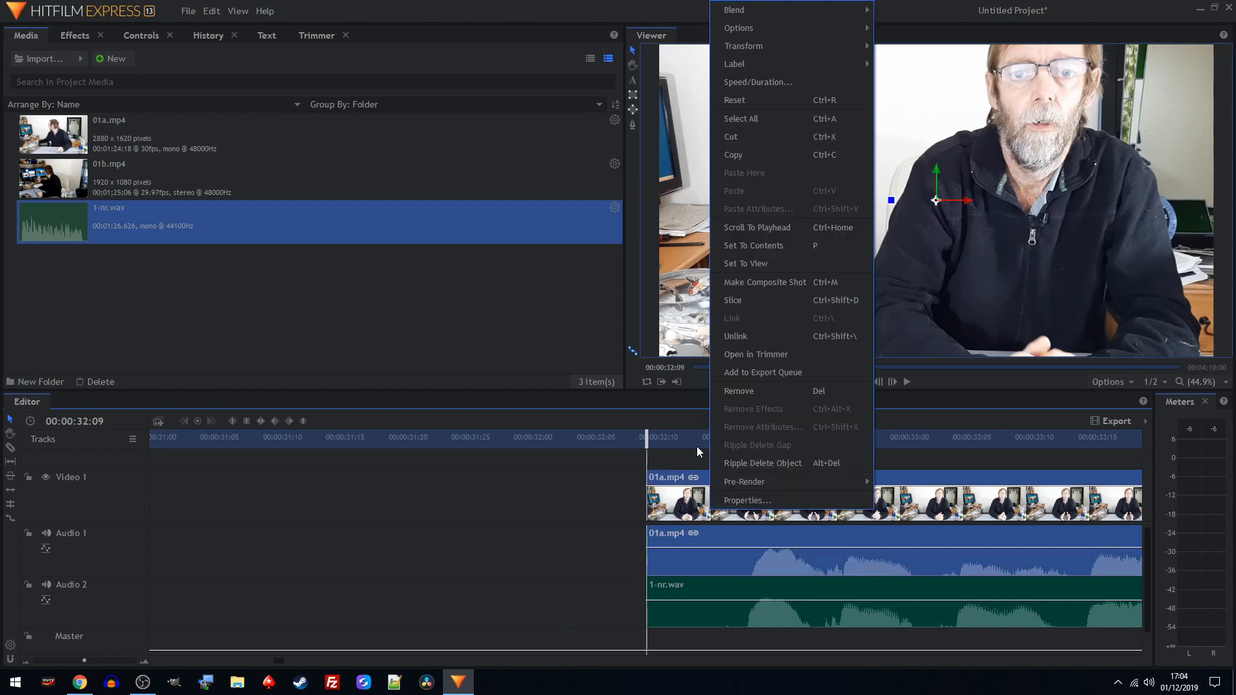
left_click(741, 337)
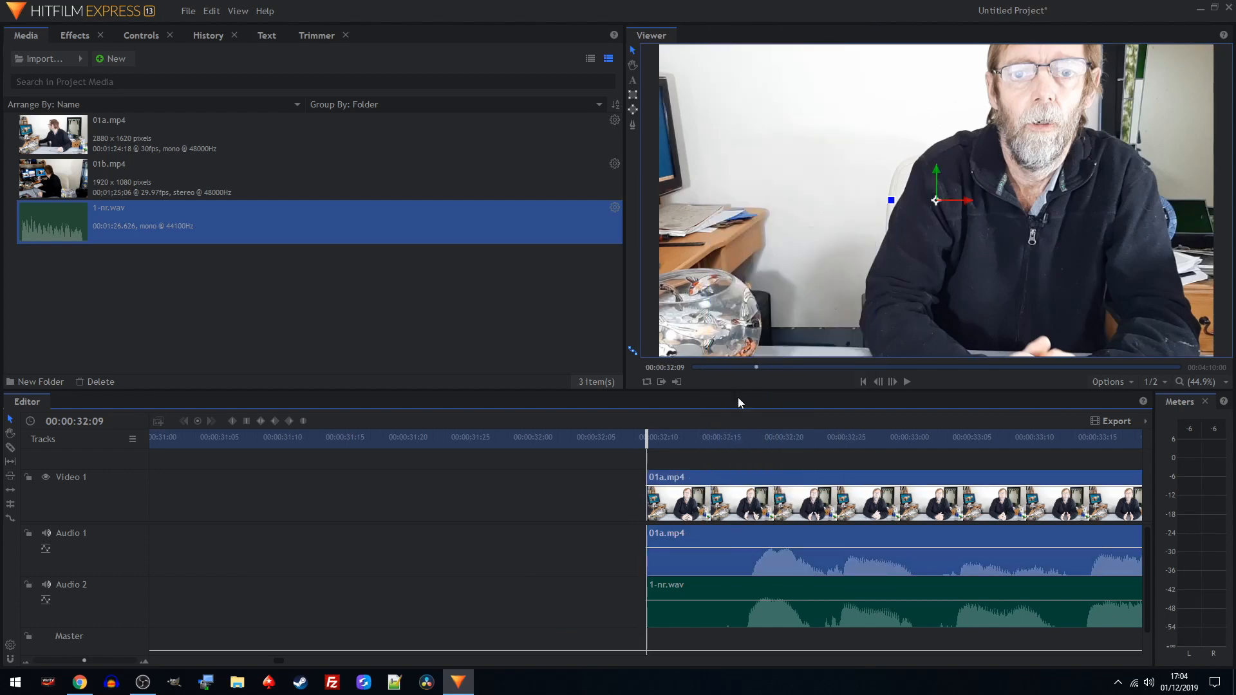
left_click_drag(721, 585, 722, 535)
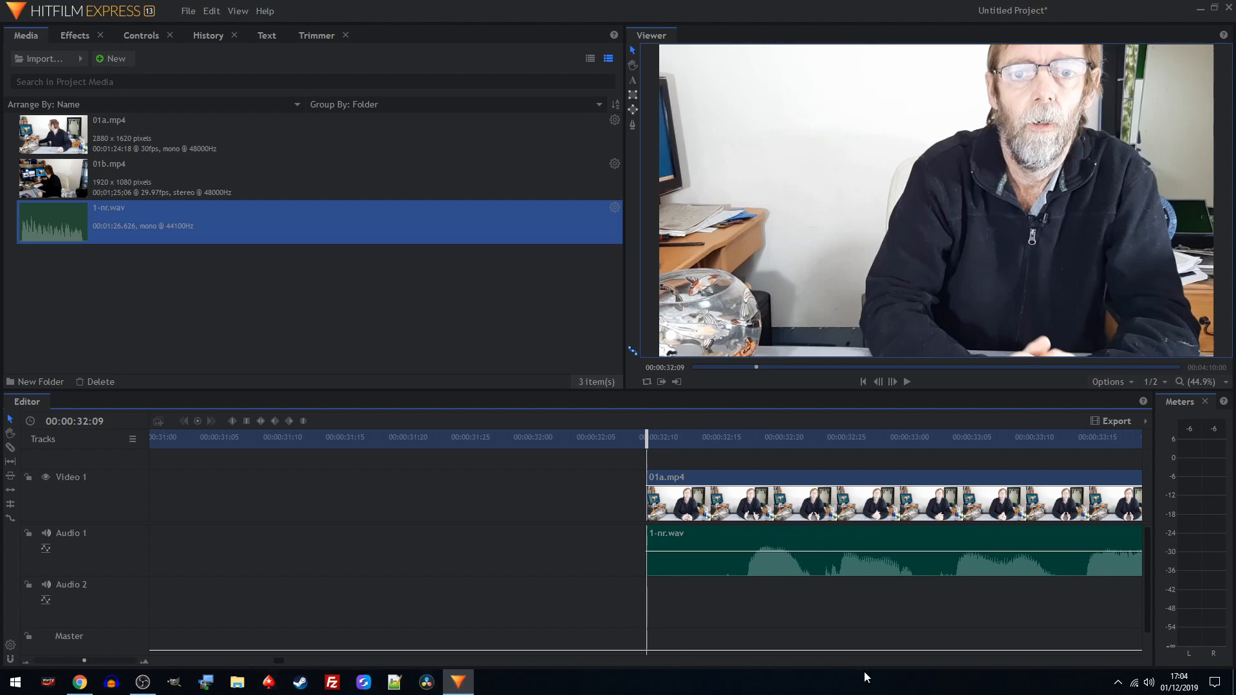
Step: Apply the Auto Color and Auto Contrast color correction effects to the 01a.mp4 video clip and expand their settings
left_click_drag(281, 662, 285, 662)
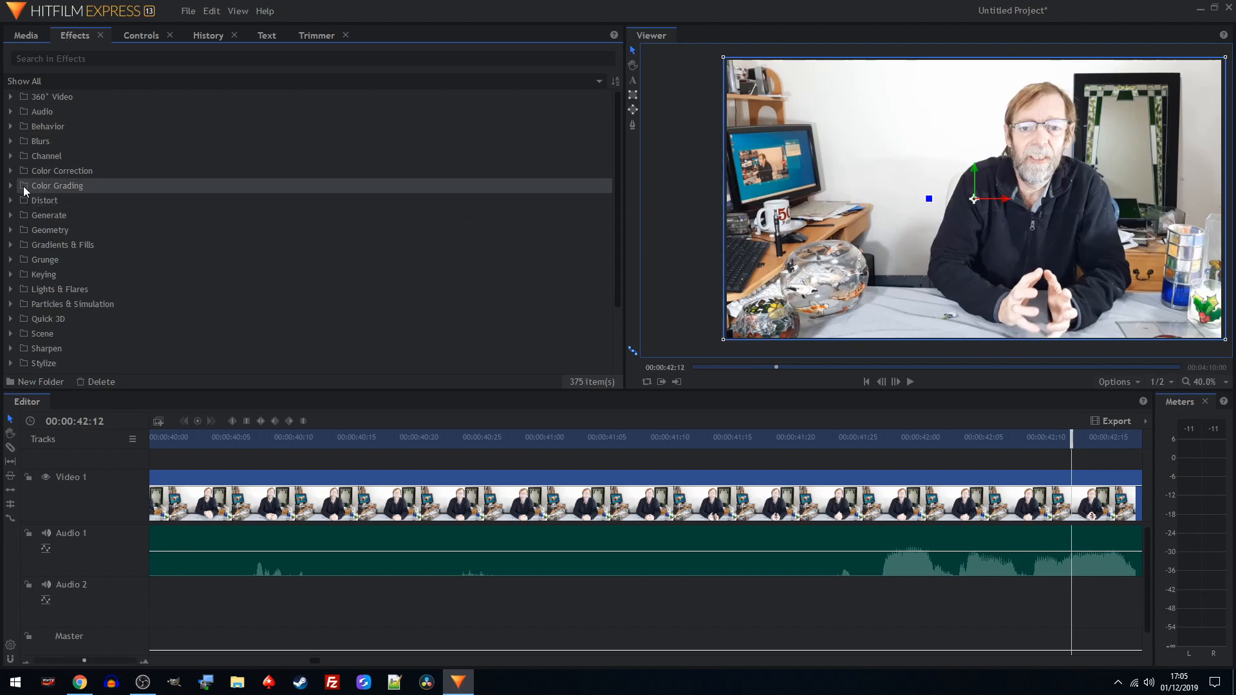
left_click(11, 171)
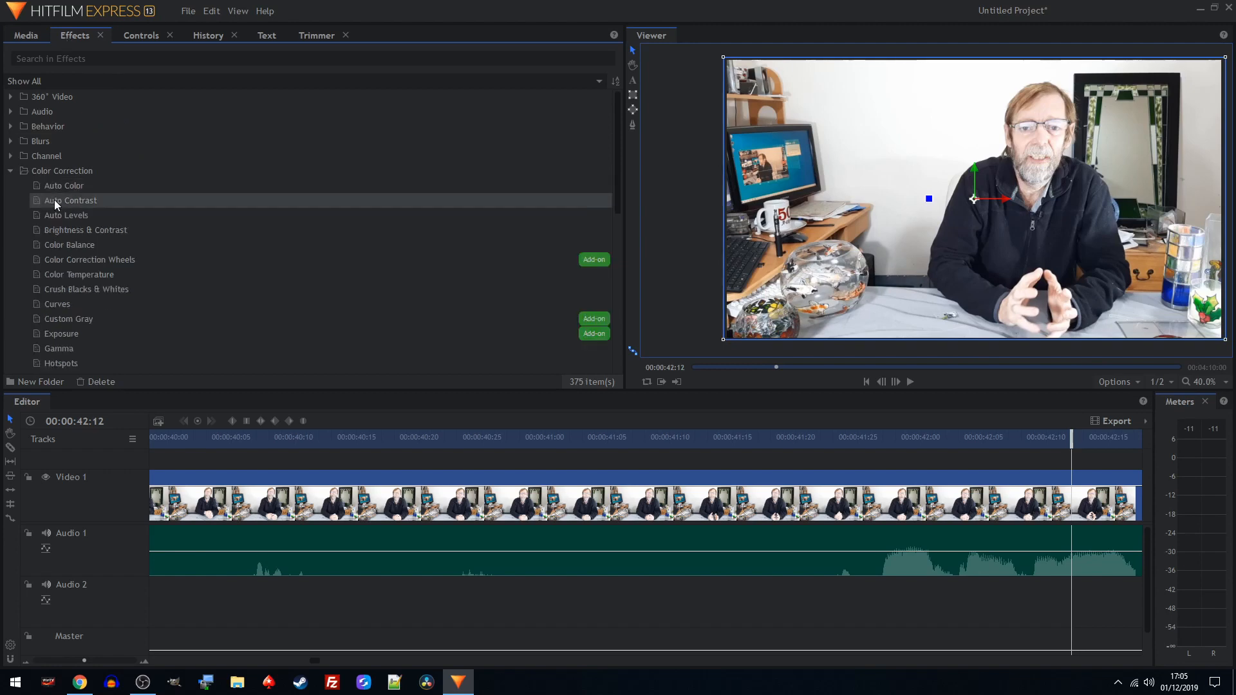
left_click_drag(53, 182, 193, 497)
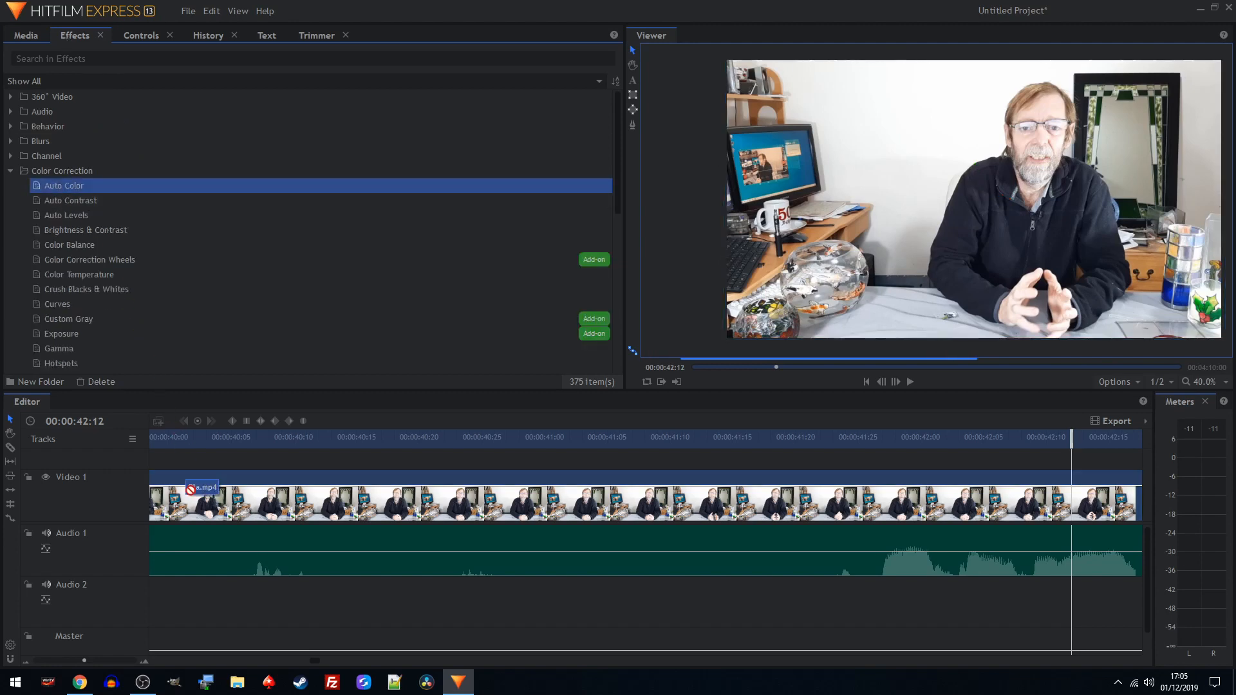
left_click(134, 39)
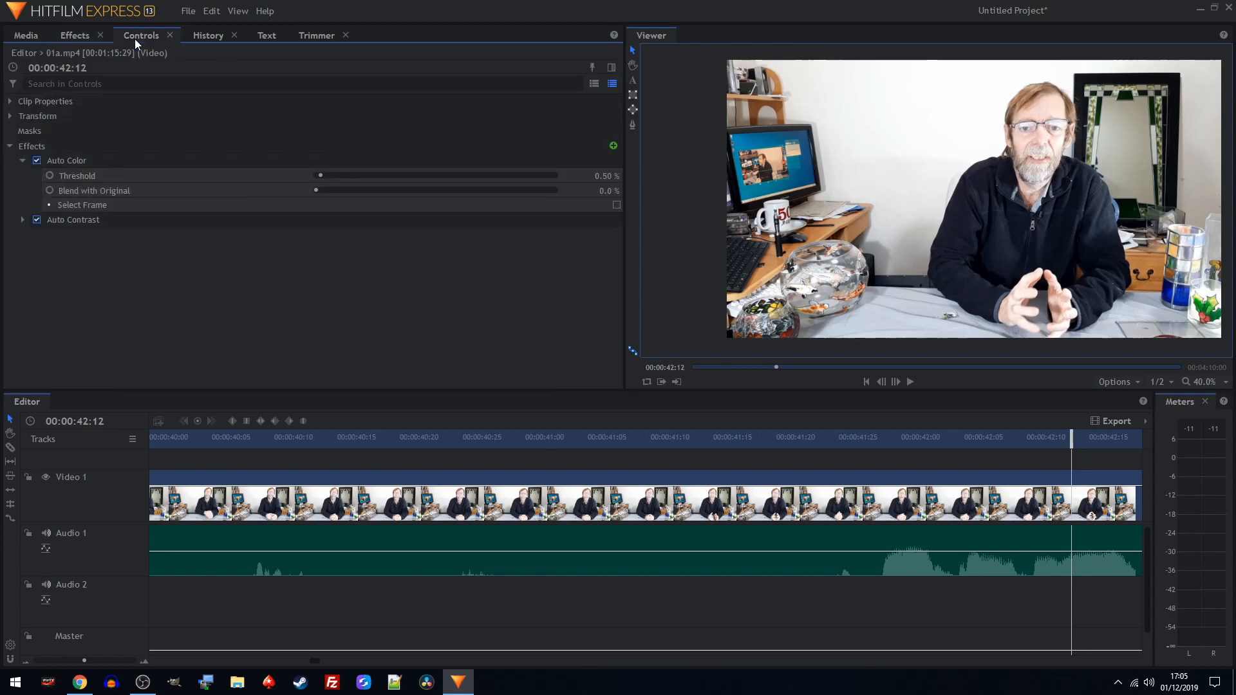
left_click(22, 220)
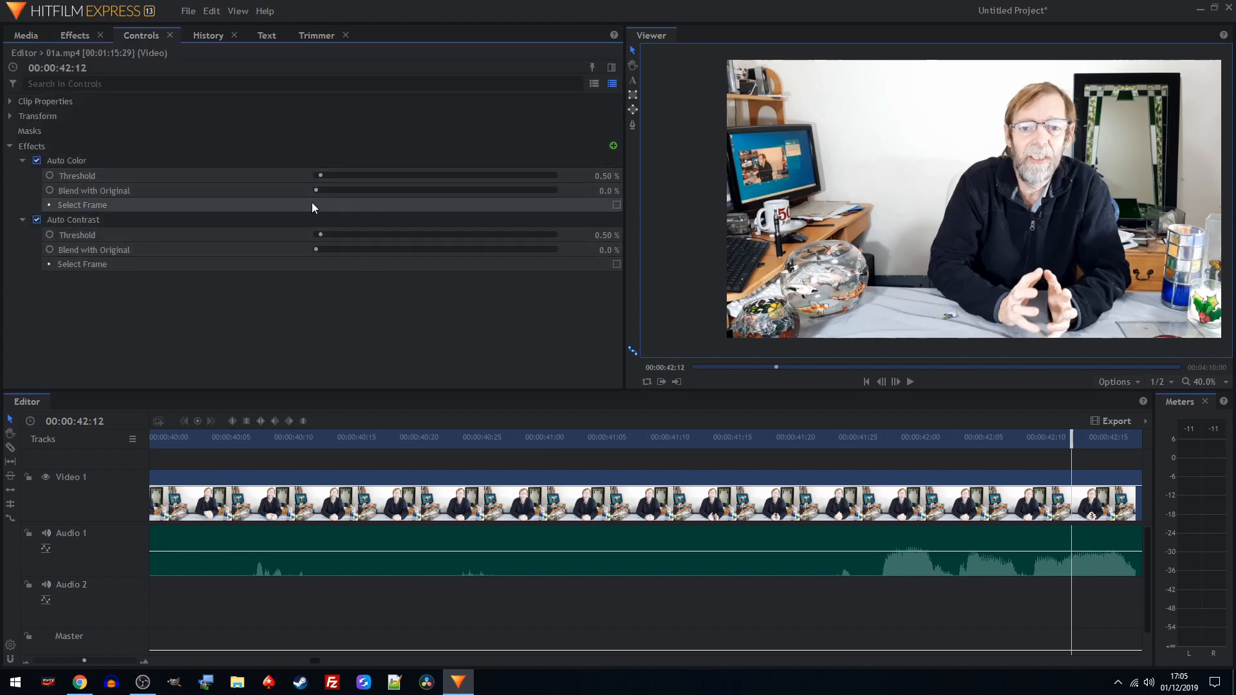
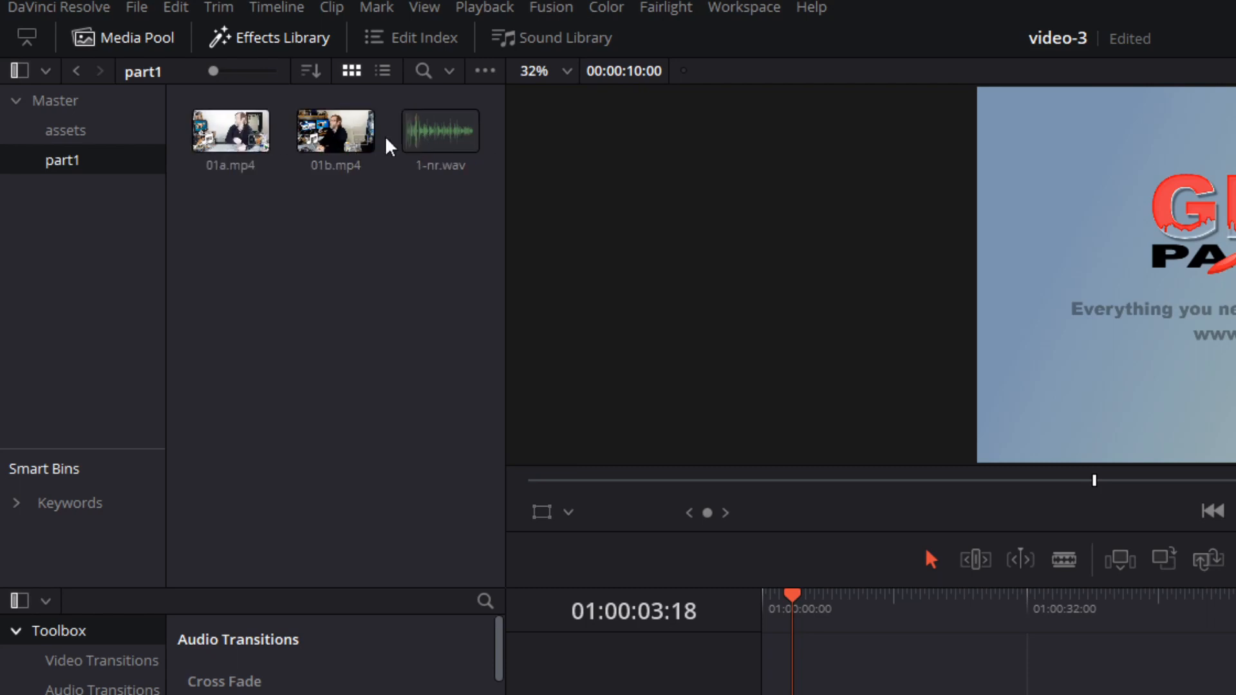
Step: In DaVinci Resolve, create a multicam clip from 01a.mp4, 01b.mp4 and 1-nr.wav with Angle Sync set to Sound, keeping the source clips in their bin
left_click(233, 136)
left_click(334, 136, "ctrl")
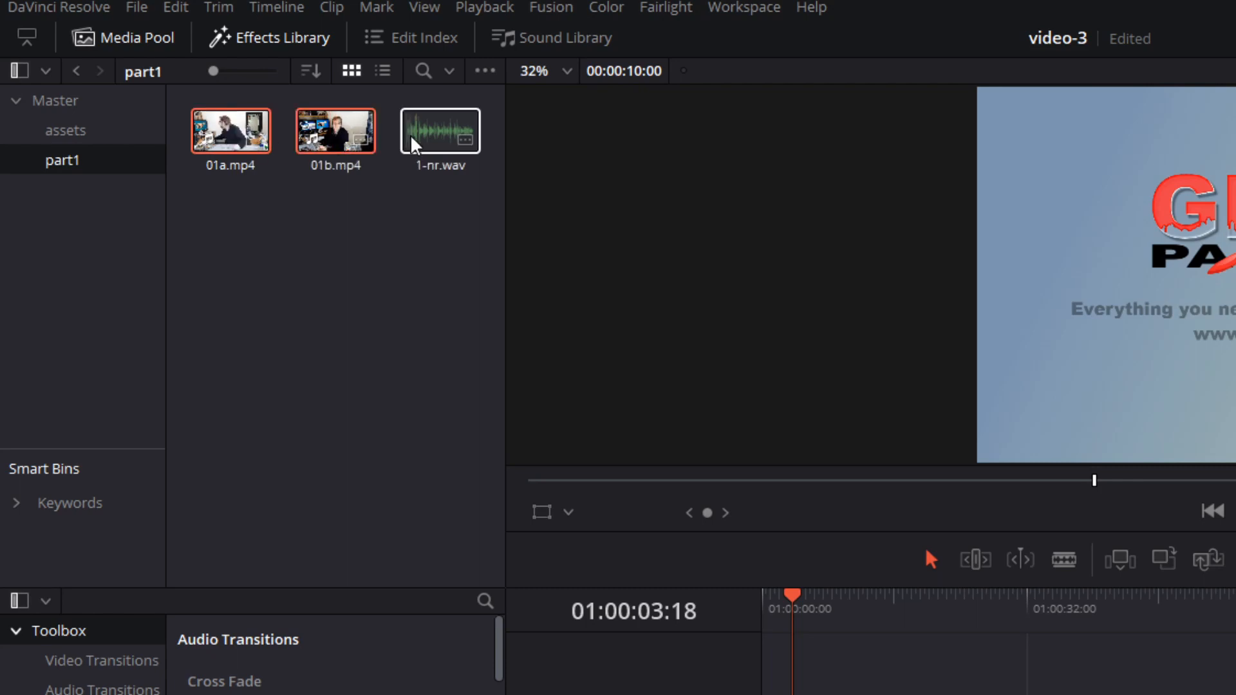
left_click(412, 141, "ctrl")
right_click(412, 141)
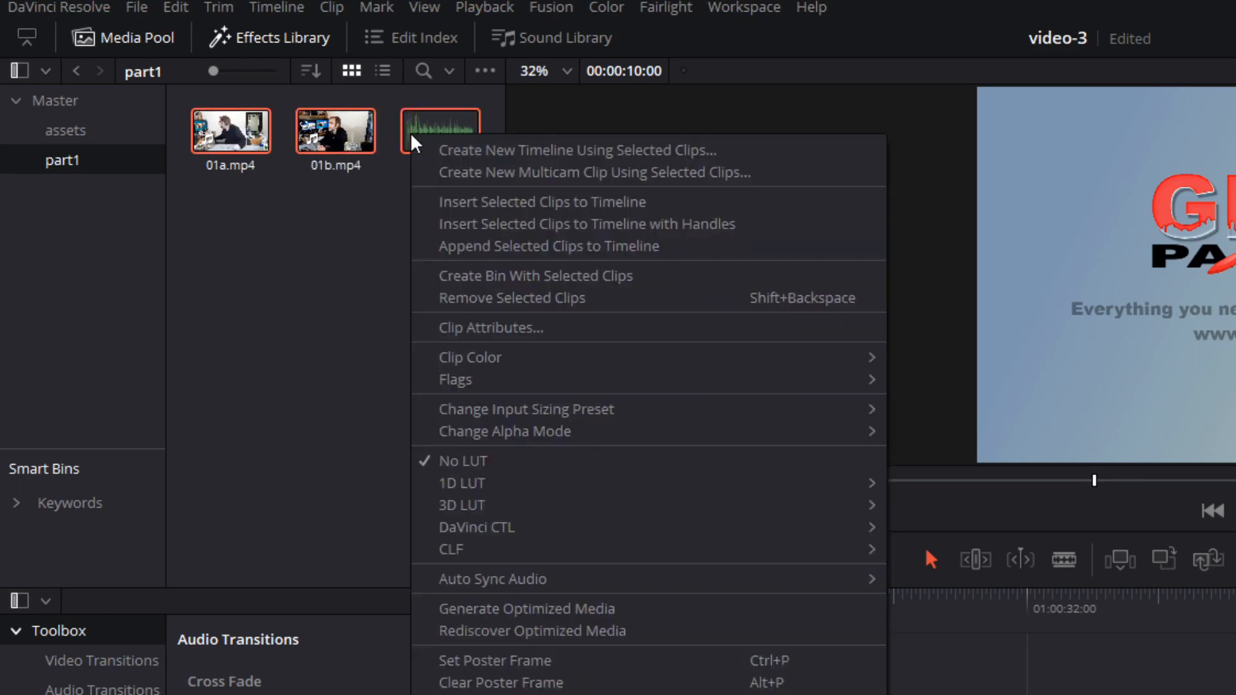
left_click(537, 171)
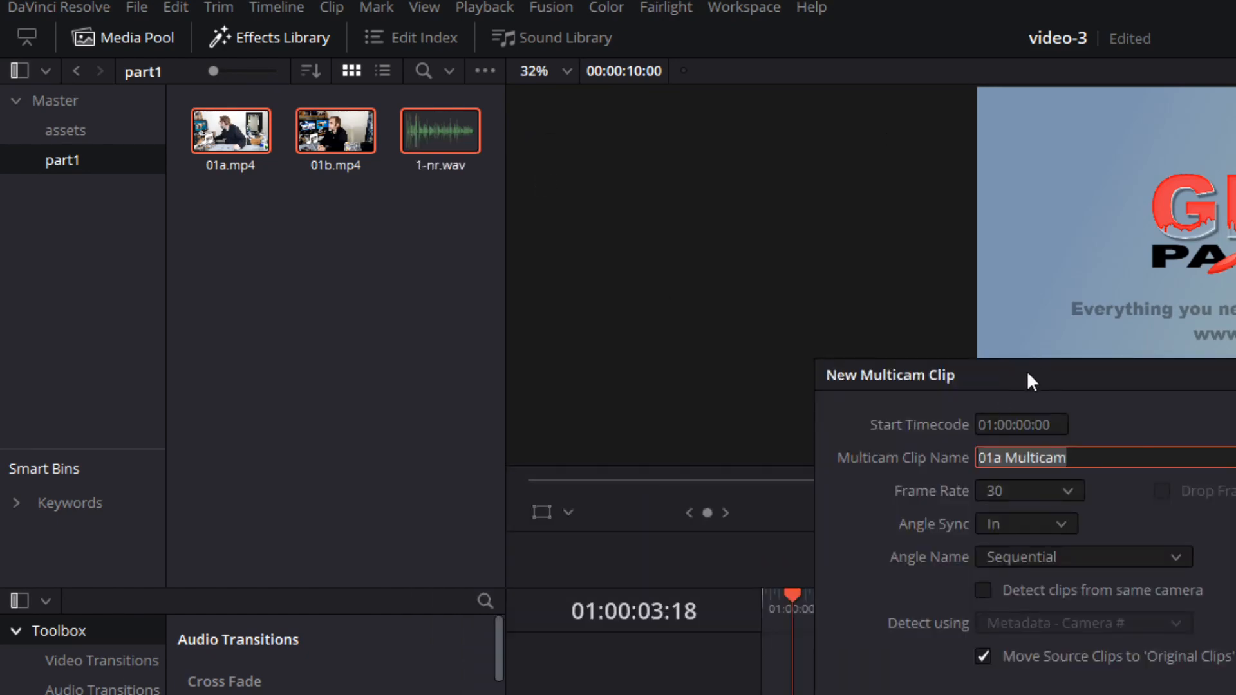
left_click_drag(1028, 383, 596, 156)
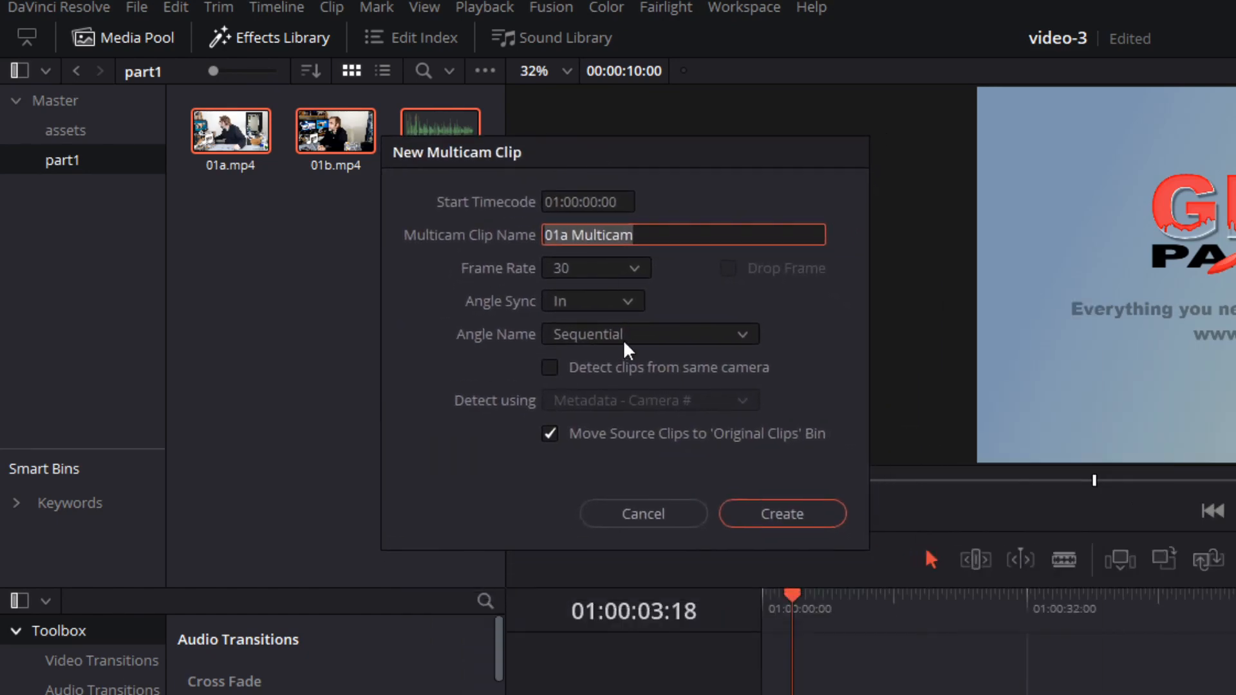
left_click(589, 303)
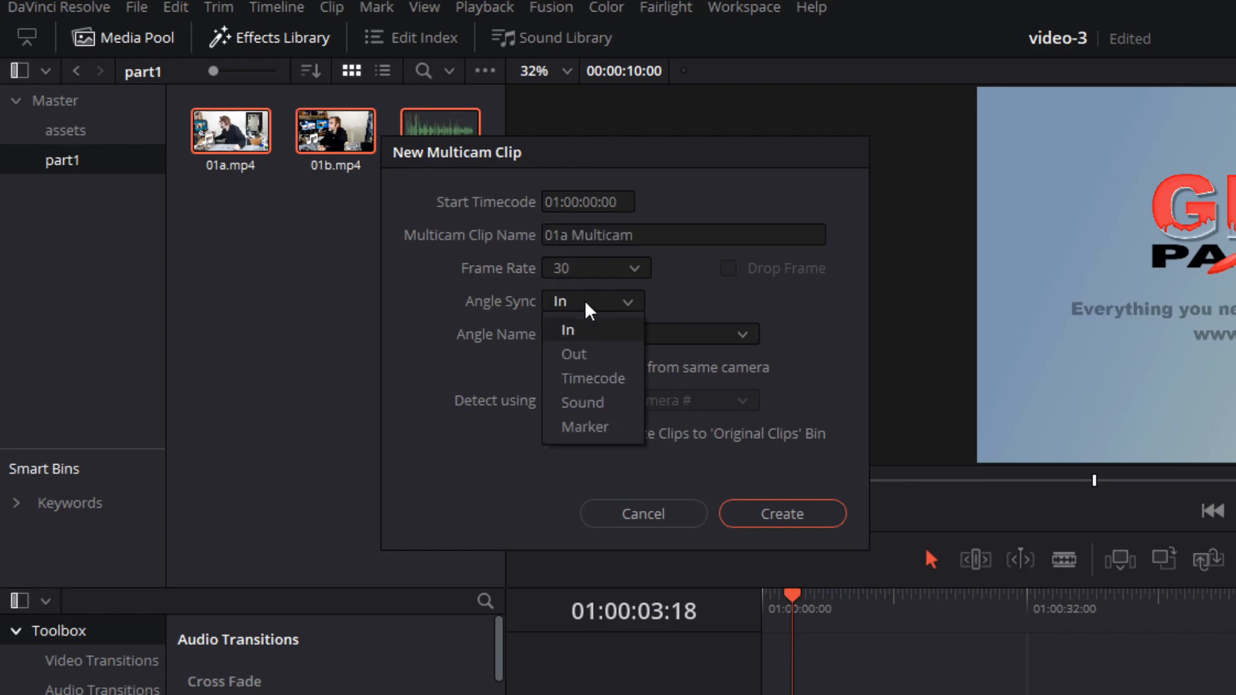
left_click(585, 405)
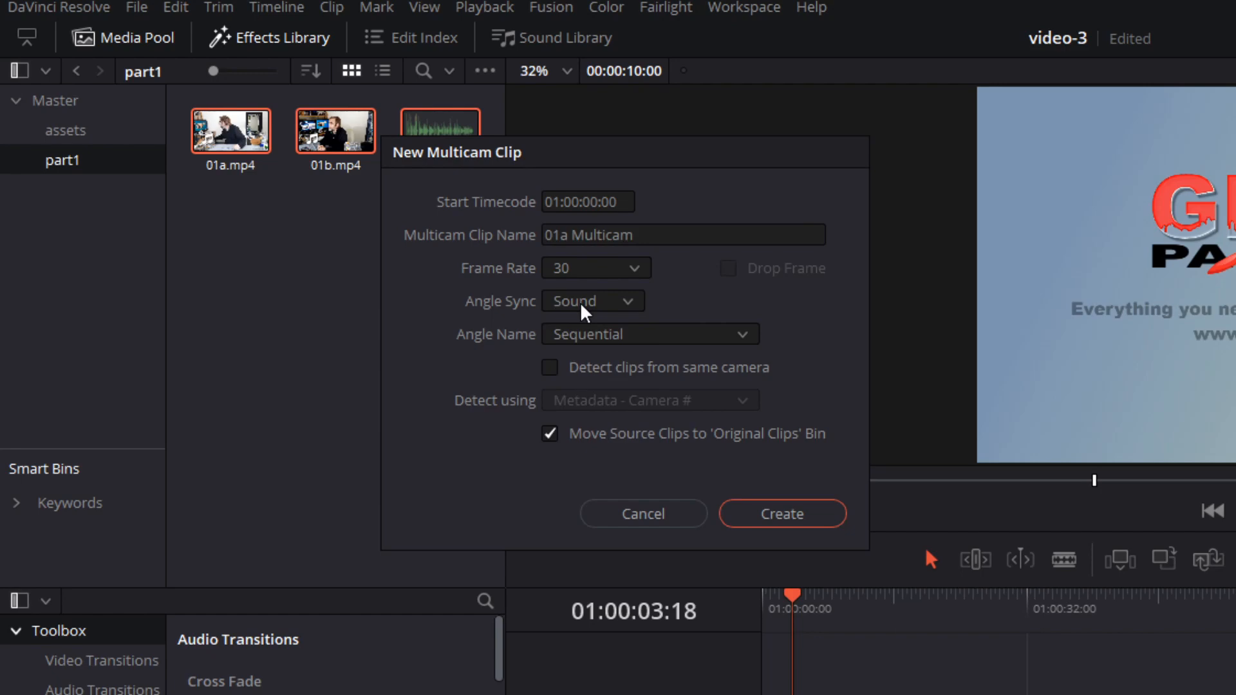
left_click(550, 434)
left_click(769, 516)
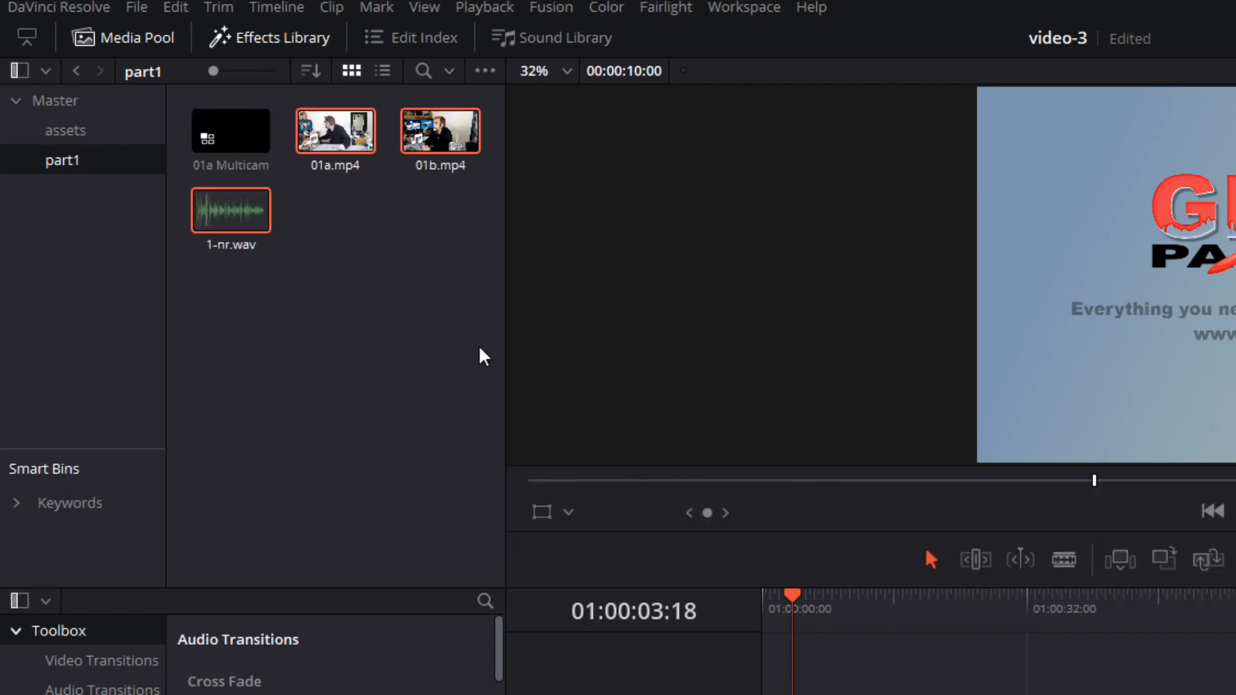
Step: Place the 01a Multicam clip directly after the intro on the timeline and show its angles in a second viewer set to Multicam
left_click(230, 146)
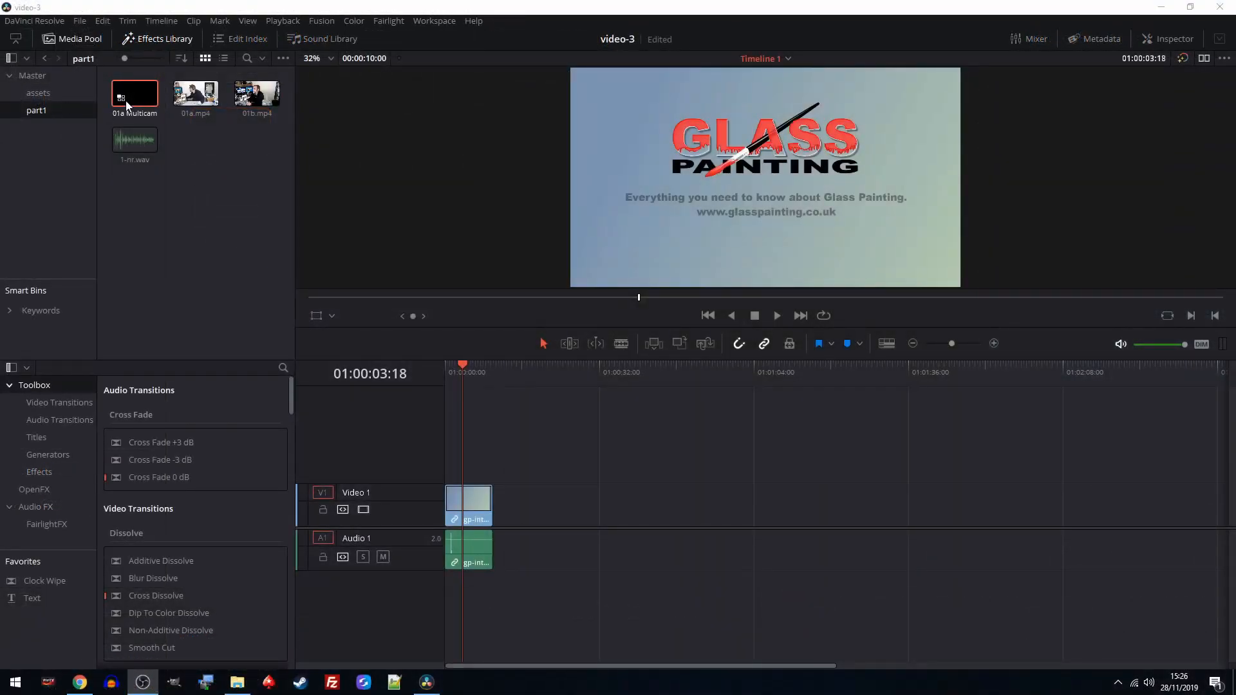
left_click_drag(127, 104, 507, 517)
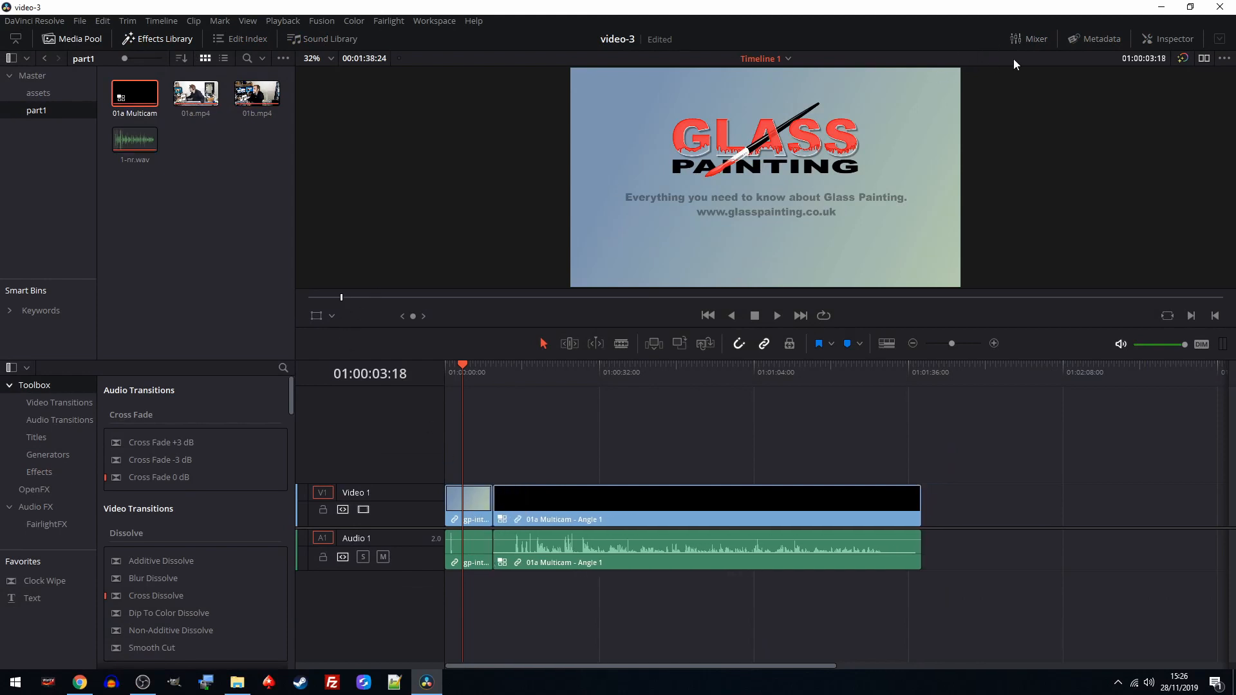
left_click(1202, 59)
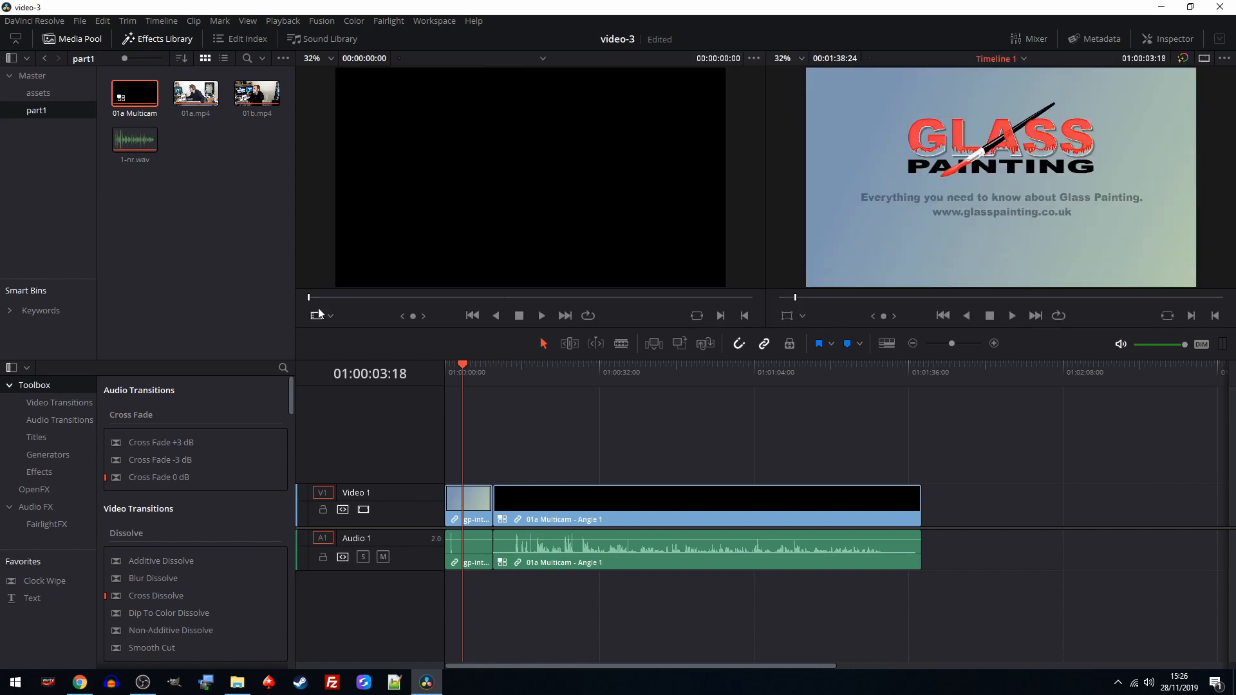
left_click(331, 316)
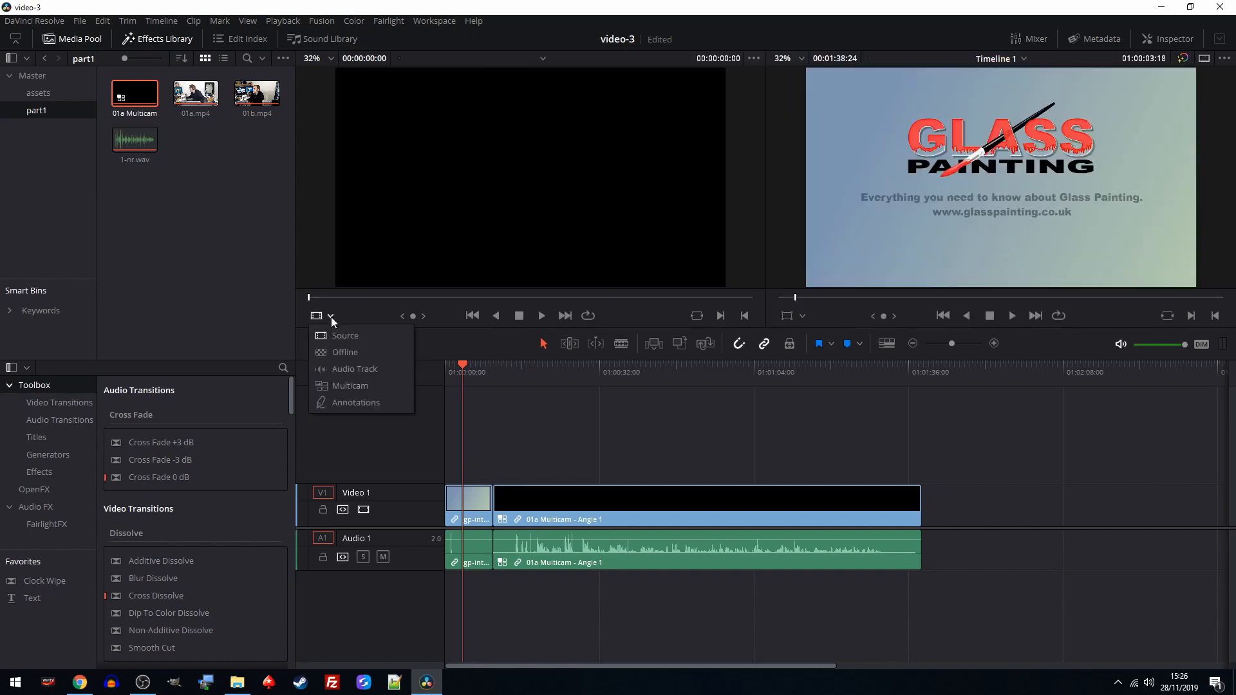
left_click(357, 386)
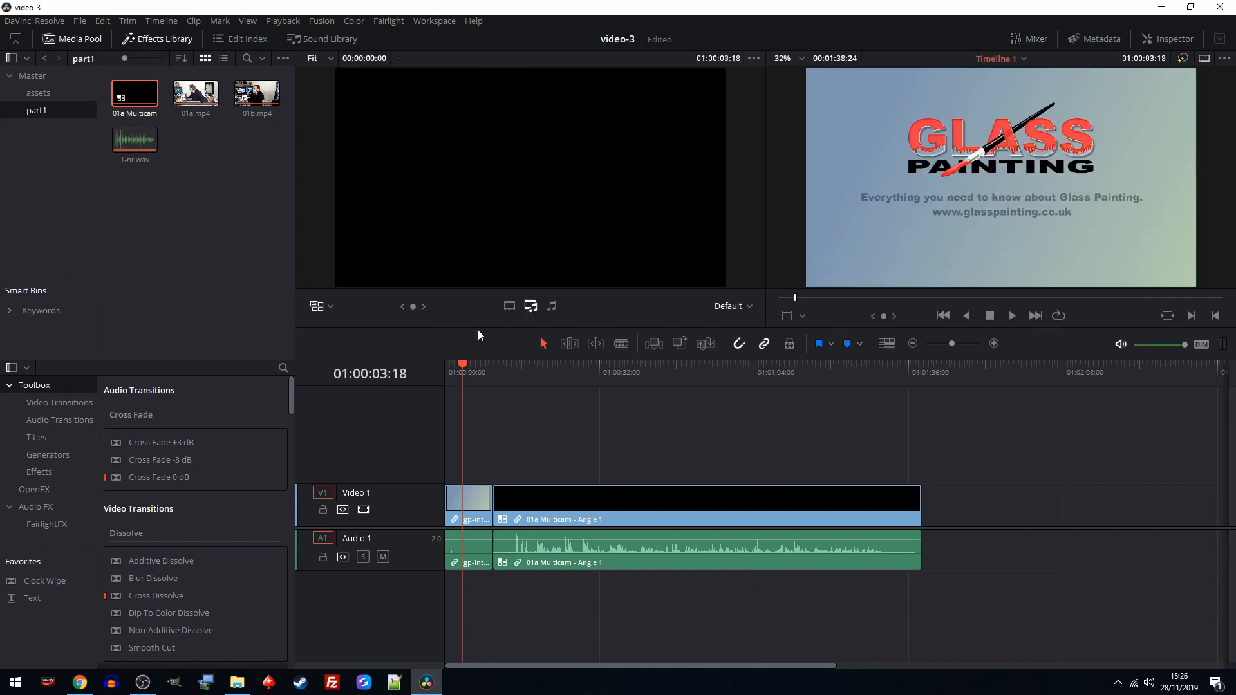
left_click_drag(463, 365, 589, 371)
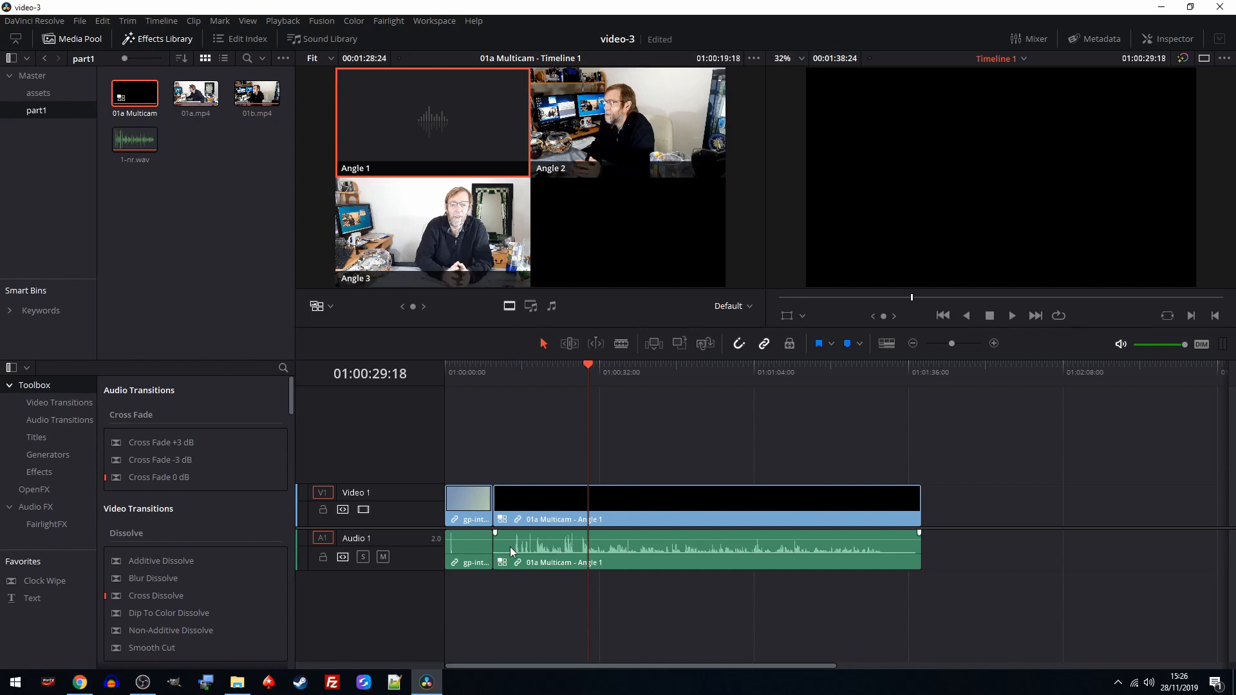
Step: Switch the video of the multicam clip on the timeline to Angle 3, leaving its audio on Angle 1
left_click_drag(589, 361, 488, 378)
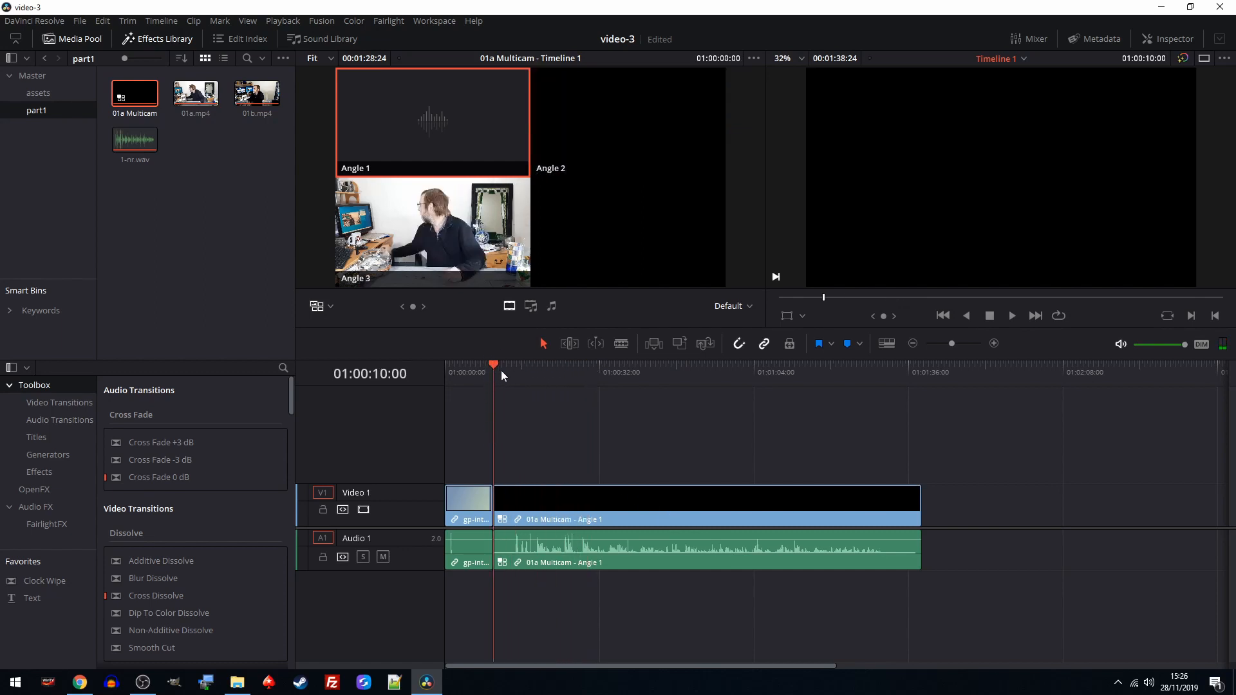
left_click_drag(497, 363, 536, 389)
right_click(612, 507)
mouse_move(752, 464)
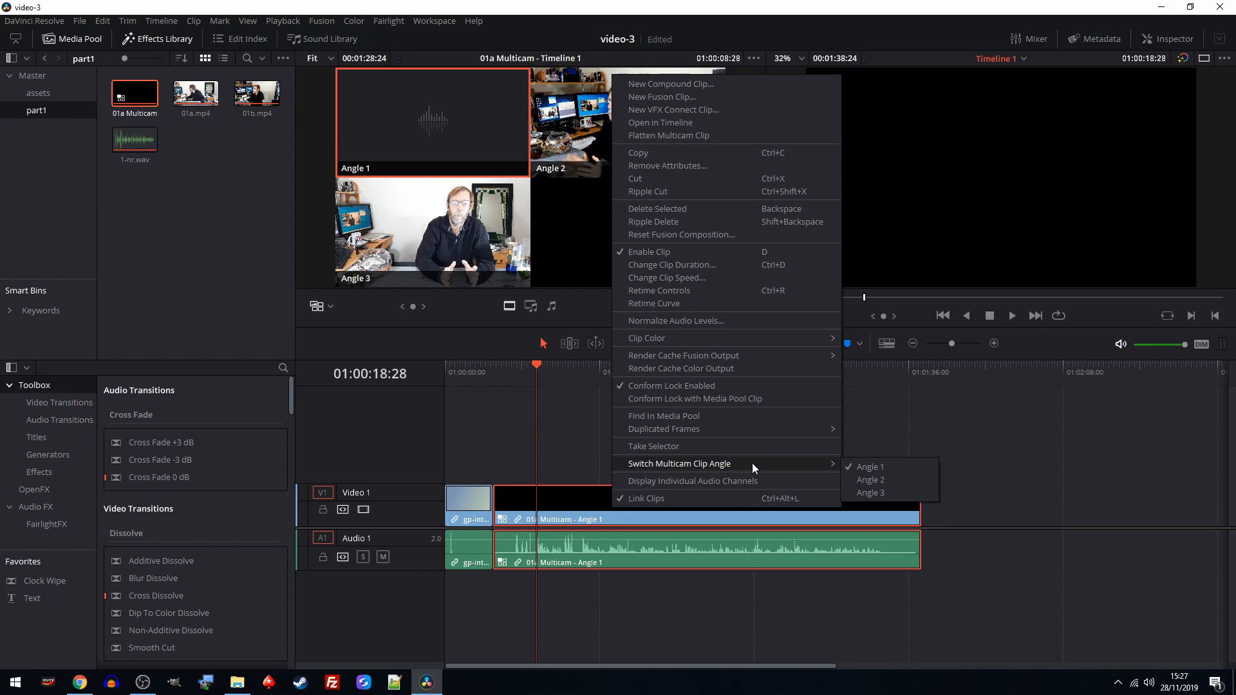
left_click(863, 493)
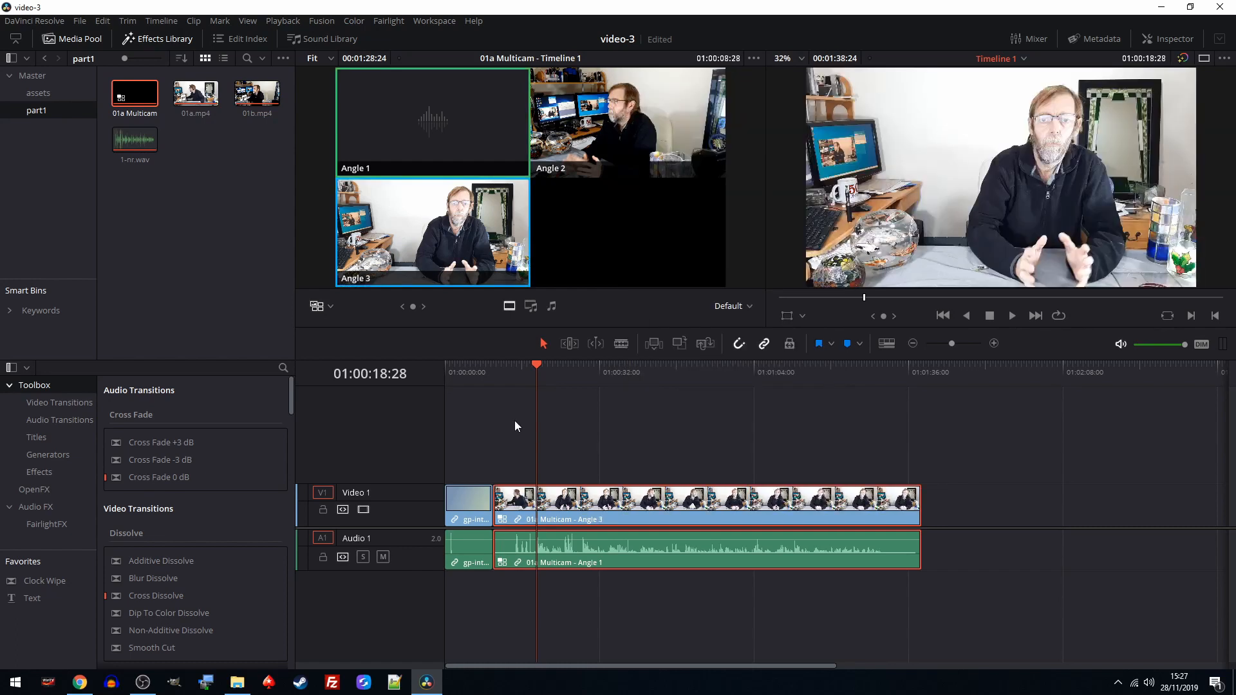
Step: Play the start of the multicam clip, cut off about its first eight seconds and close the gap after the intro
left_click_drag(536, 364, 512, 373)
left_click(1012, 316)
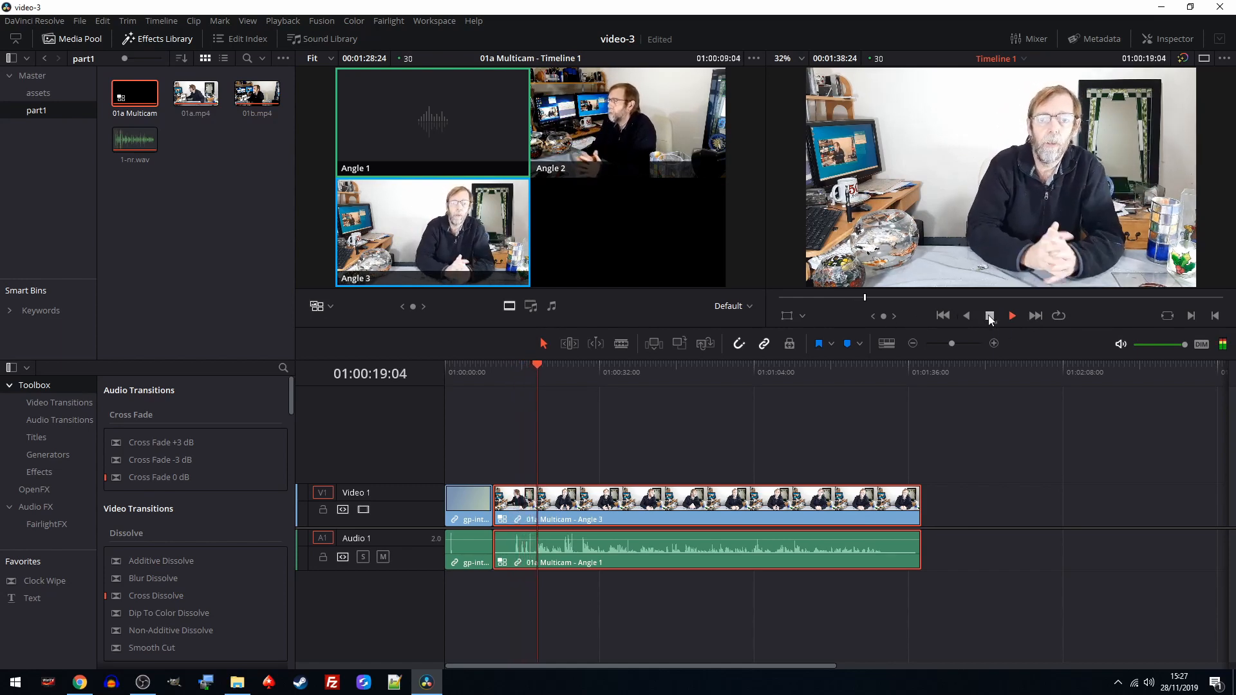
left_click(990, 317)
key("ctrl+equal")
left_click_drag(827, 365, 797, 376)
Step: Play from the intro, split the multicam clip at 01:00:19:09 and remove the part before the split, closing the gap
left_click(603, 371)
key("space")
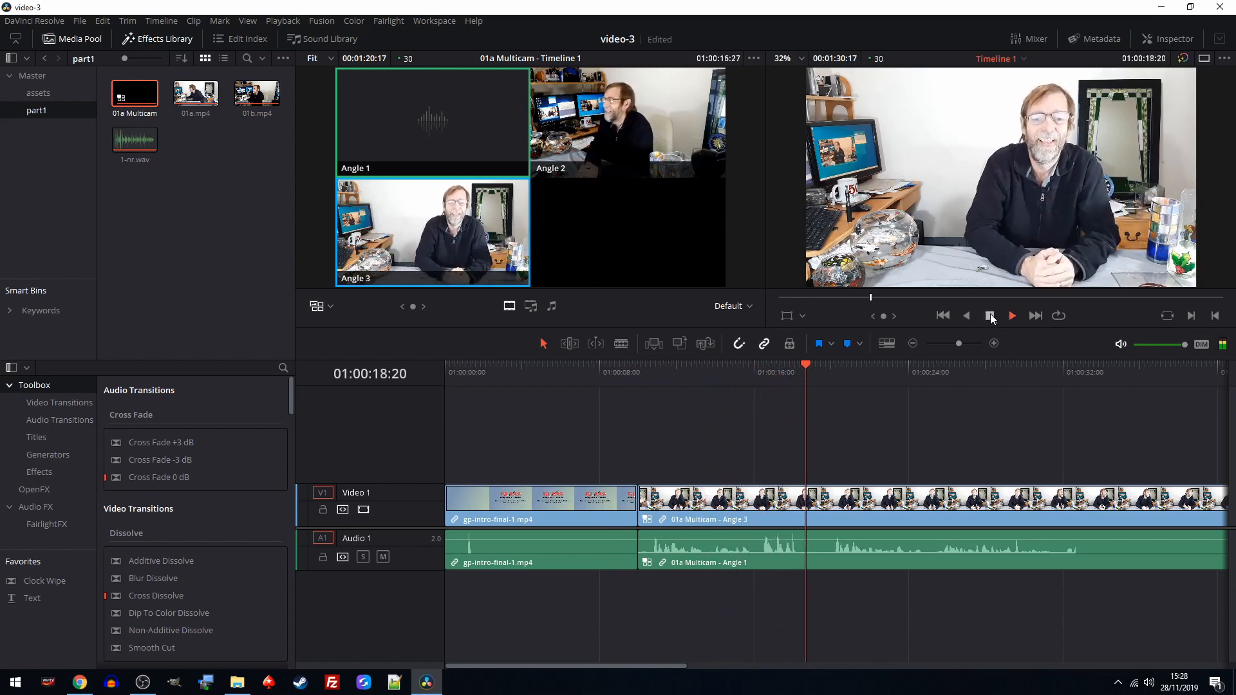
left_click(990, 316)
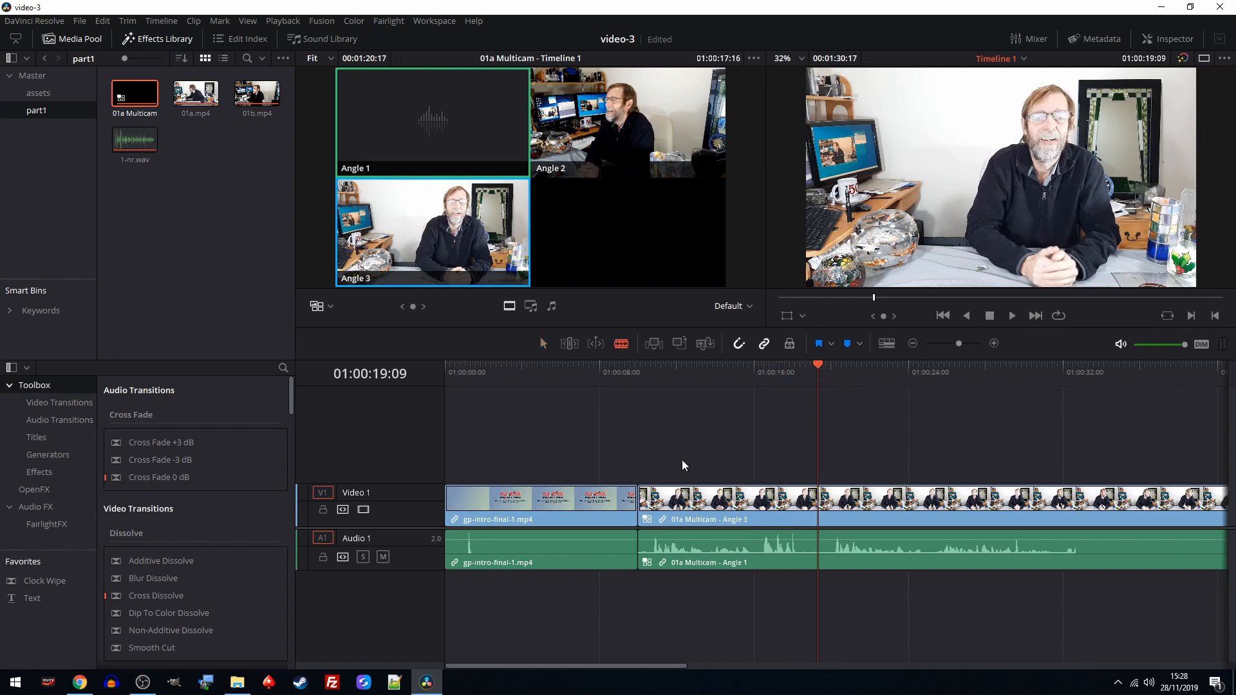
left_click(819, 509)
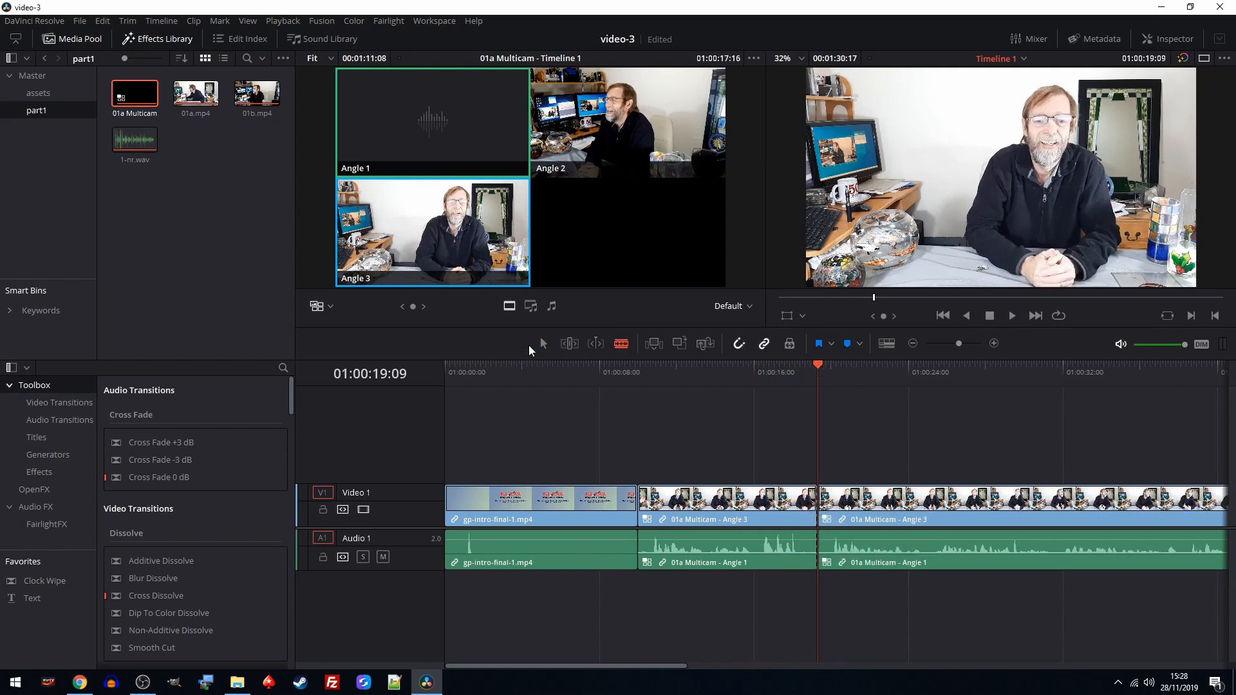
left_click(544, 345)
key("ctrl+z")
Step: Play on to the camera change, cut the multicam clip at 01:00:31:23 and switch its video to Angle 2 from there, leaving the audio on Angle 1
key("space")
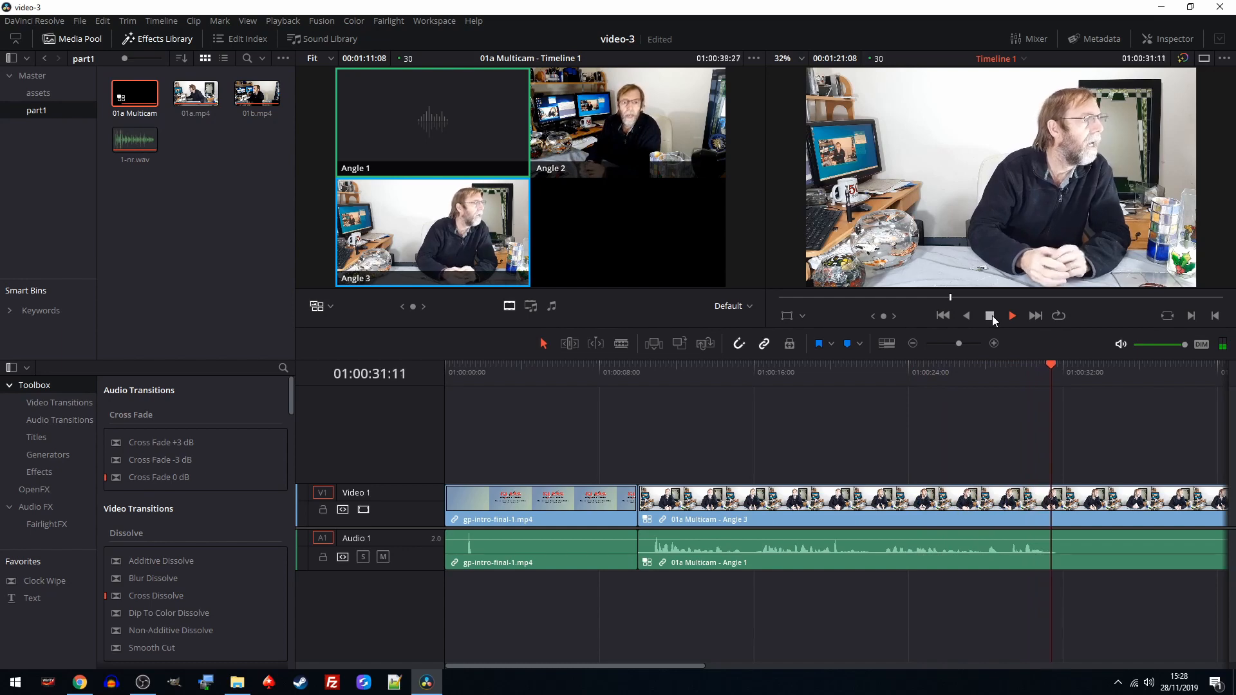
left_click(992, 315)
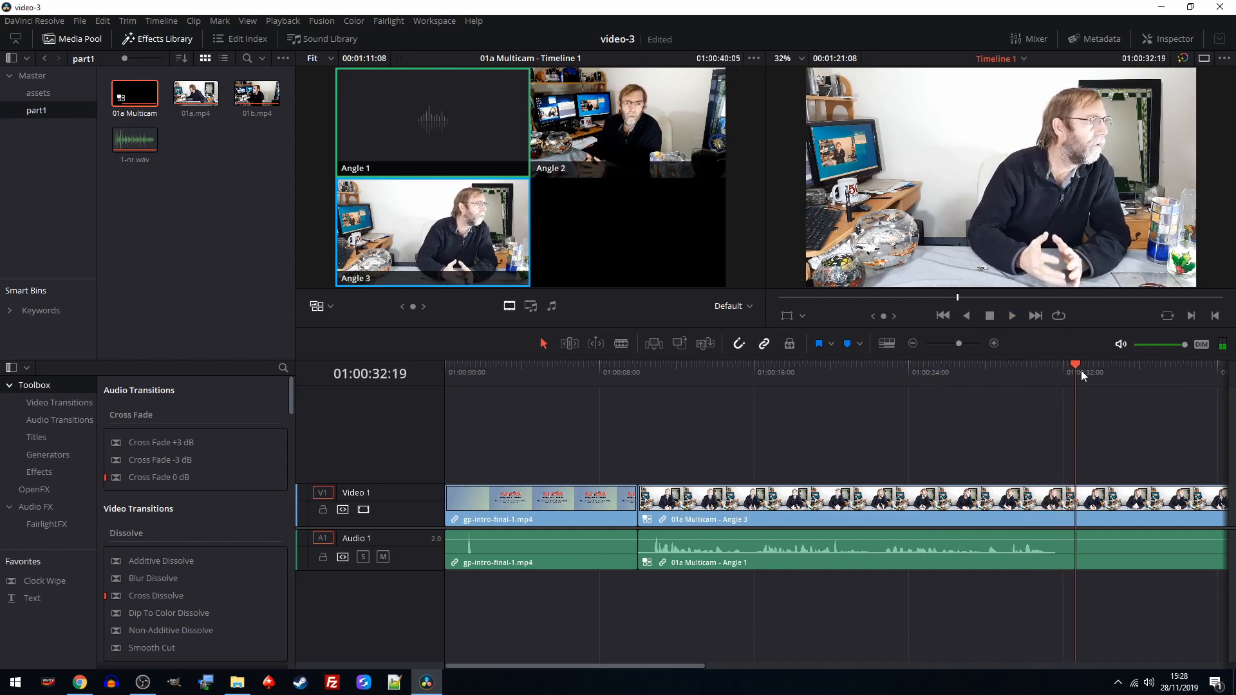
left_click_drag(1076, 364, 1070, 366)
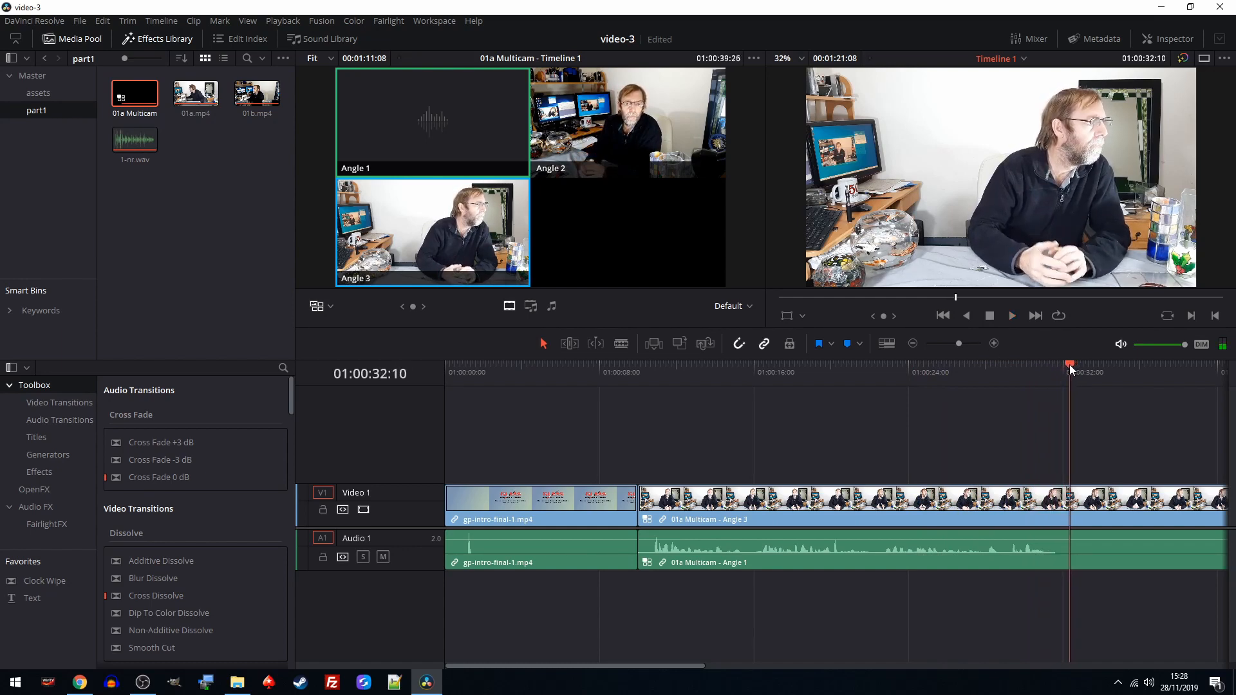
left_click(995, 344)
left_click_drag(836, 364, 815, 366)
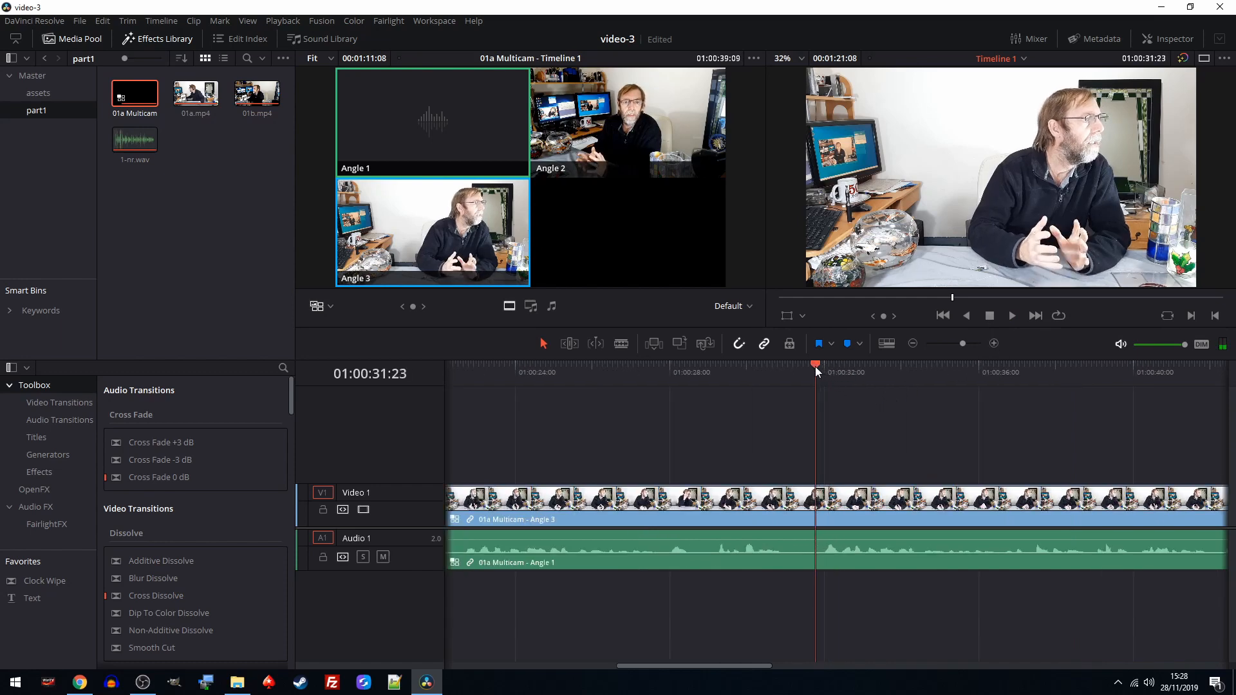
left_click(624, 130)
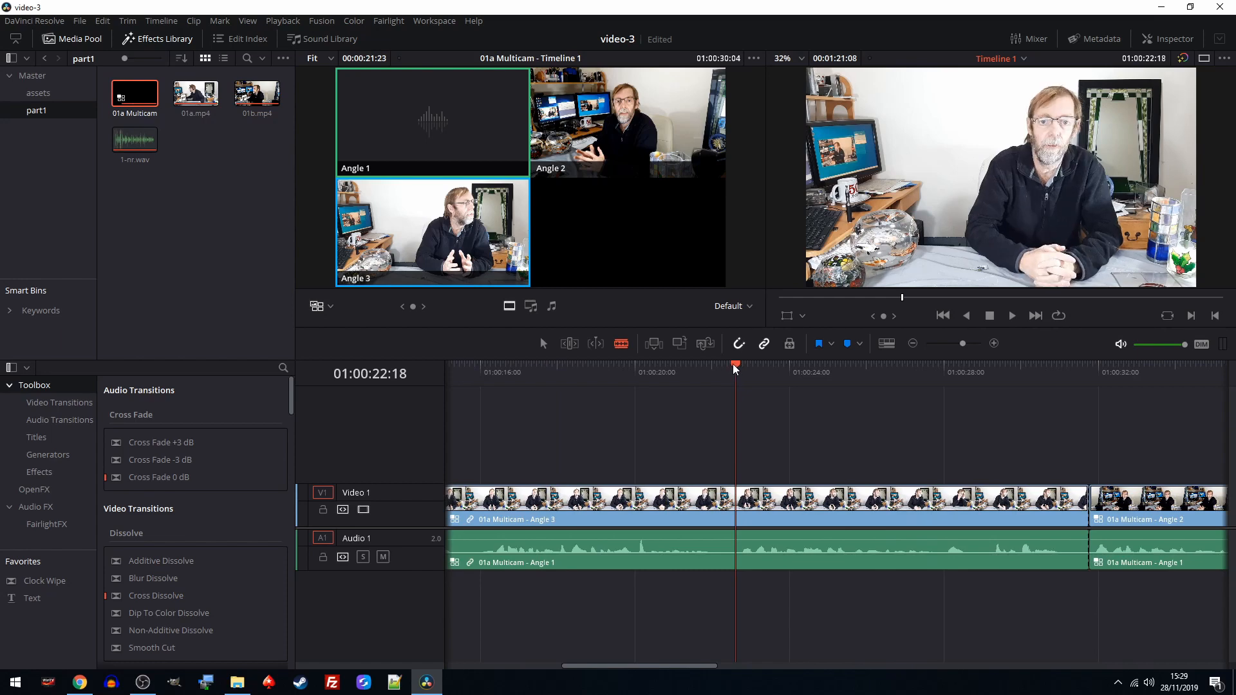
Step: Split the Angle 3 clip at 01:00:22:08 and ripple delete the section between this split and the Angle 2 clip
left_click_drag(735, 368, 714, 369)
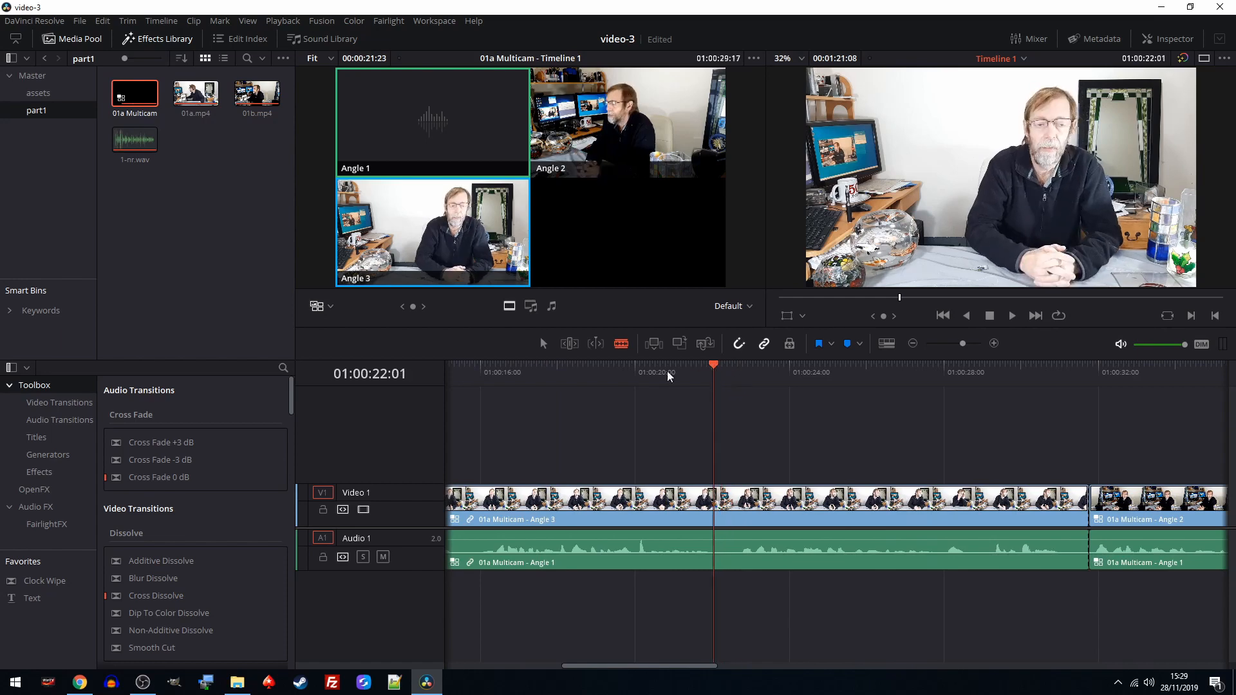
left_click(713, 366)
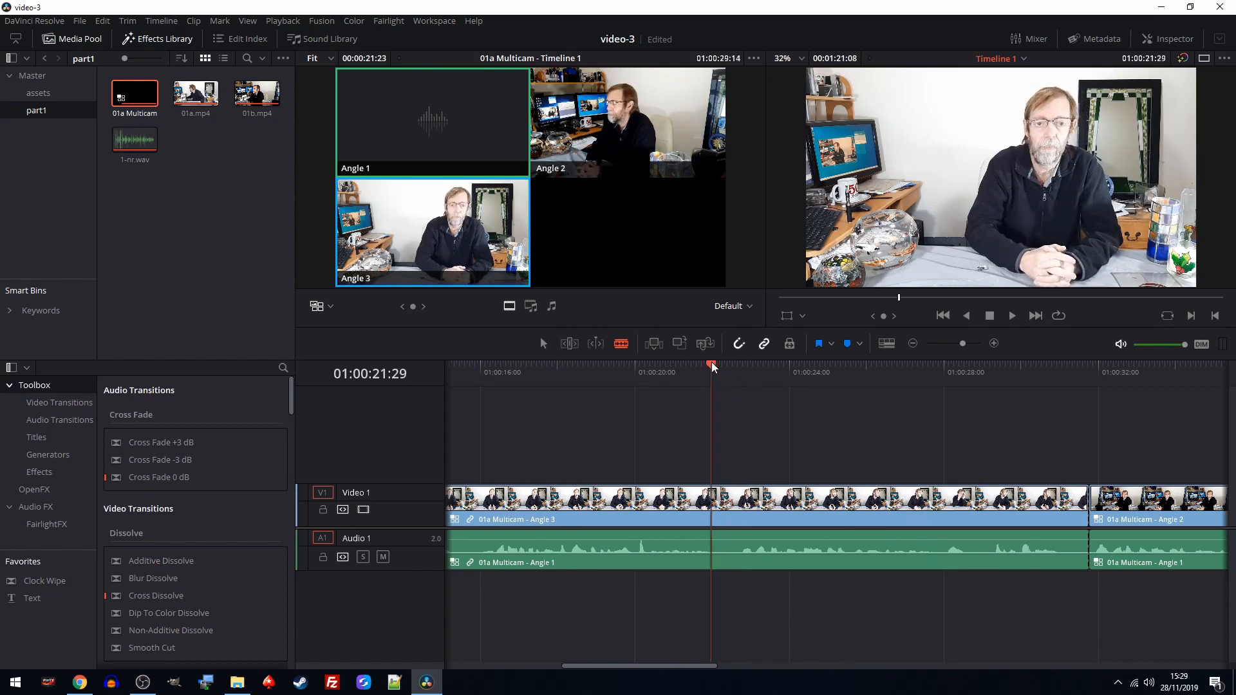
mouse_move(713, 368)
left_mouse_down()
mouse_move(737, 367)
mouse_move(725, 372)
left_mouse_up()
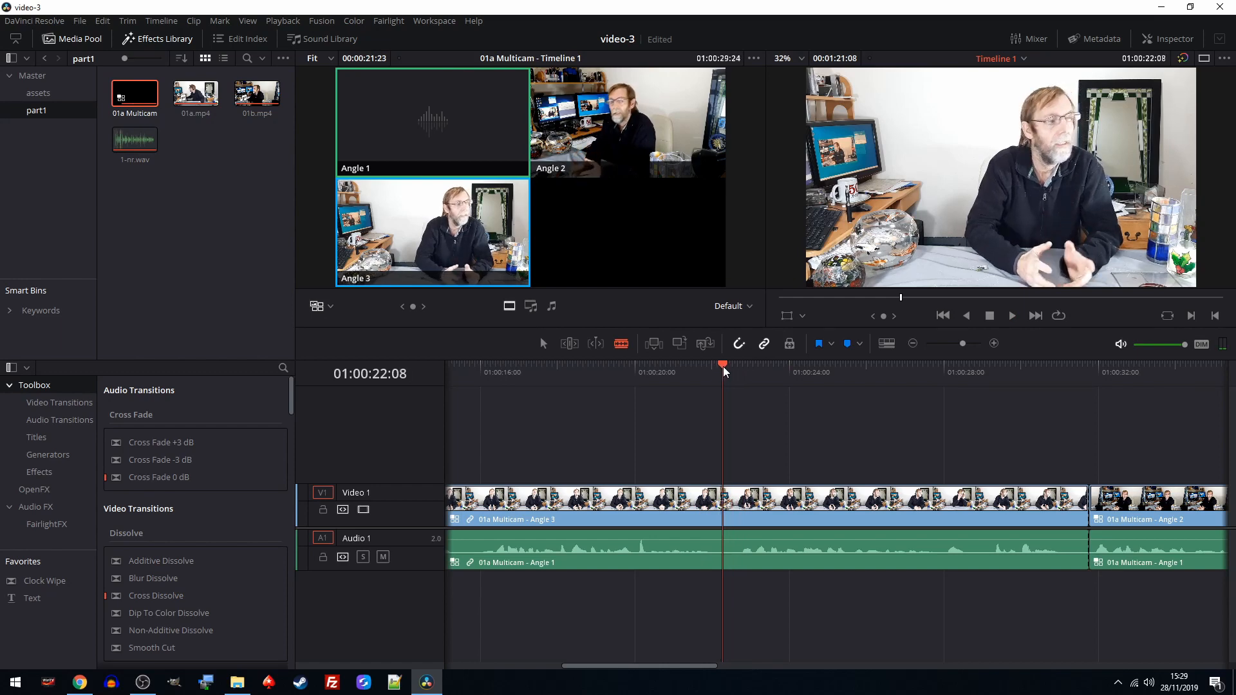
left_click(722, 505)
left_click(543, 343)
left_click(865, 504)
key("Delete")
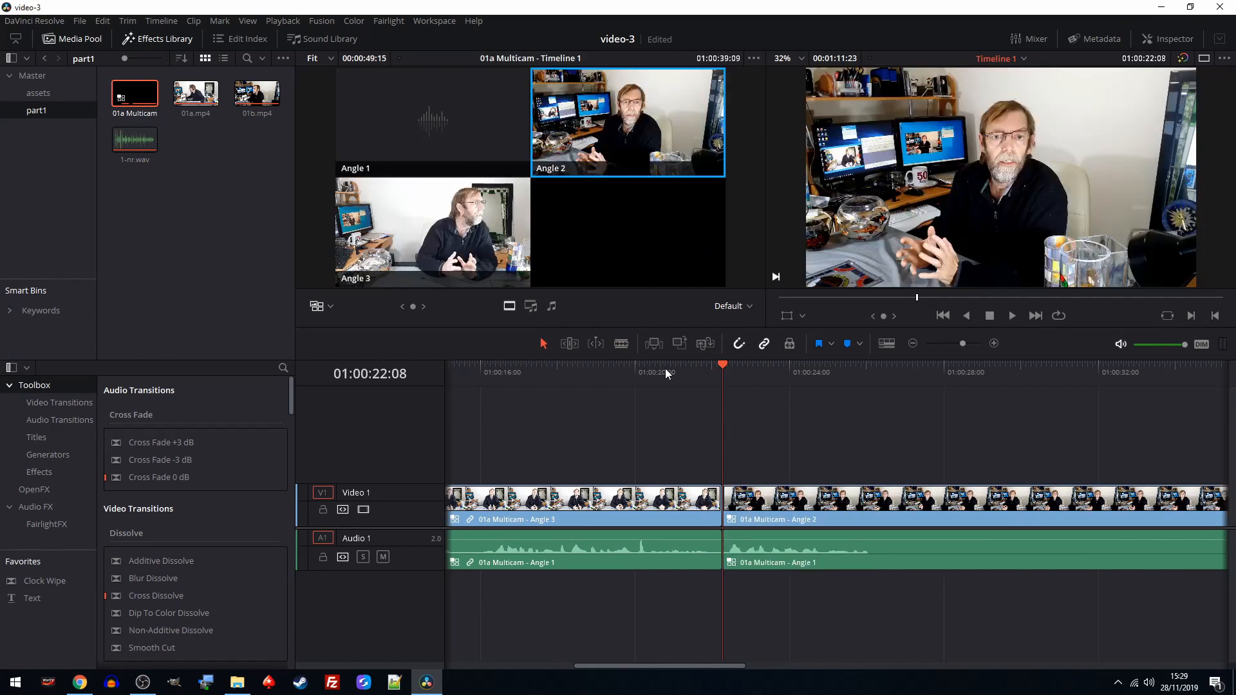
Step: Play through the Angle 2 section and cut its video to Angle 3 at 01:00:35:21, leaving the Angle 1 audio uncut
left_click(684, 368)
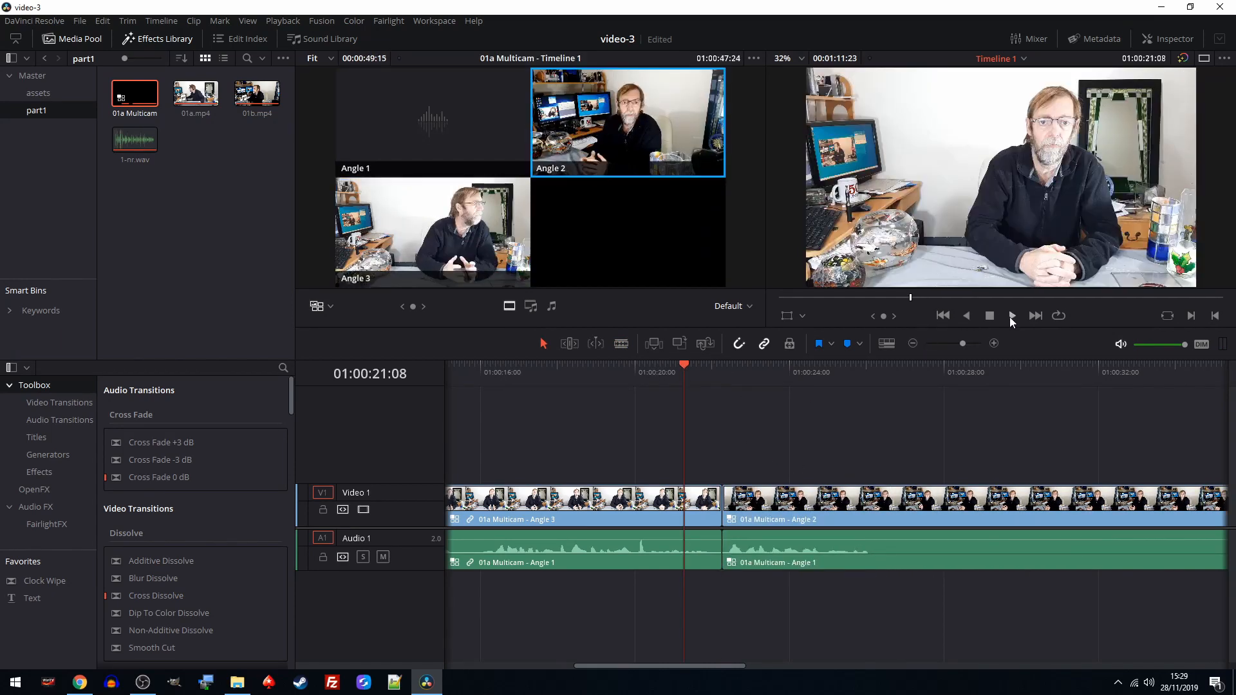
left_click(1011, 316)
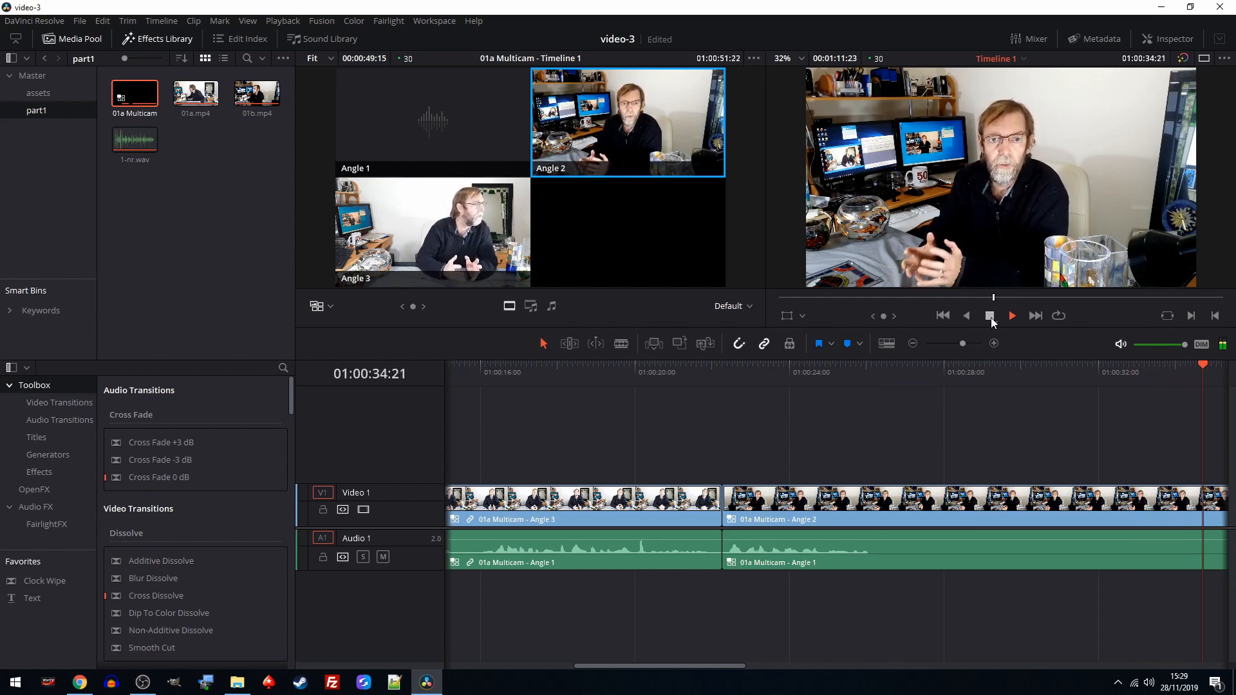
left_click(991, 318)
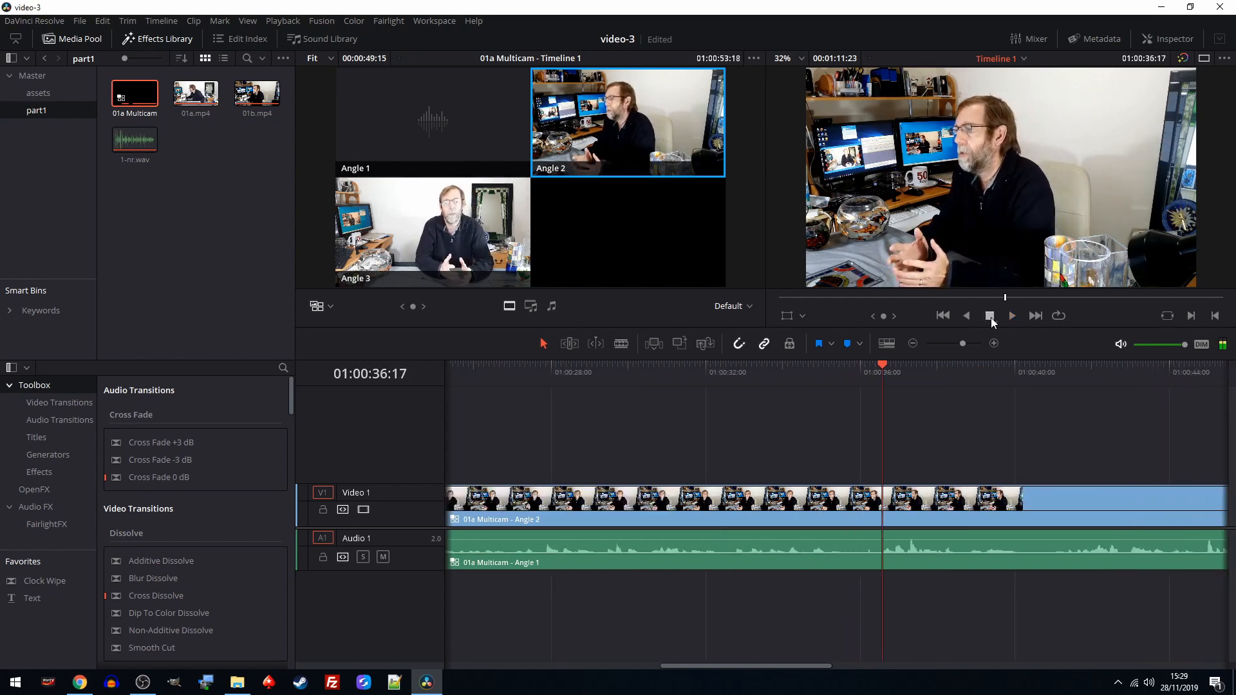
left_click_drag(877, 367, 848, 370)
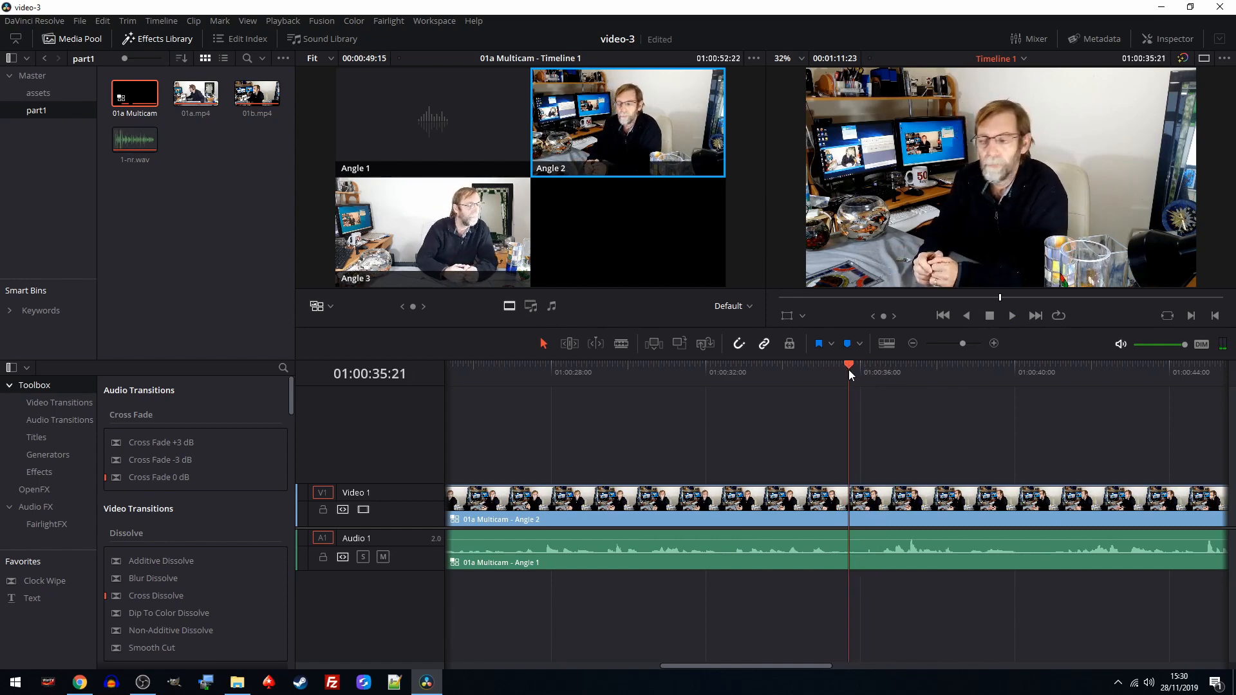
key("space")
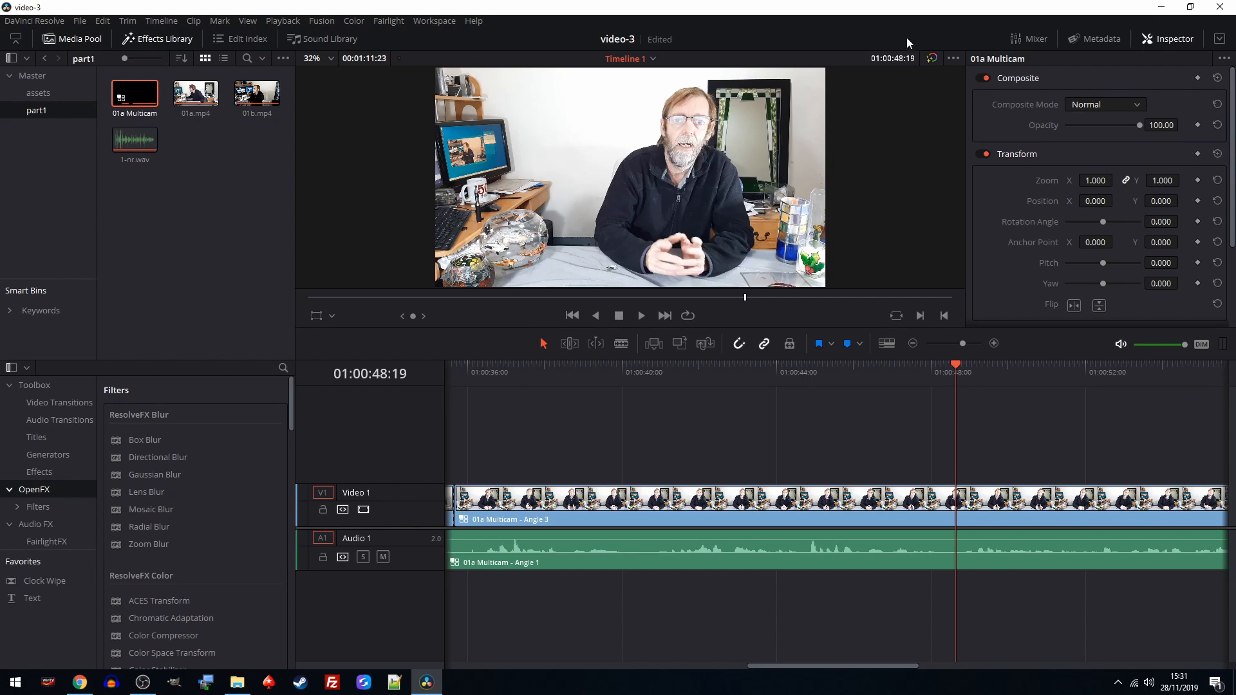
Step: View the timeline's audio on the Fairlight page and switch to the Color page
left_click(434, 21)
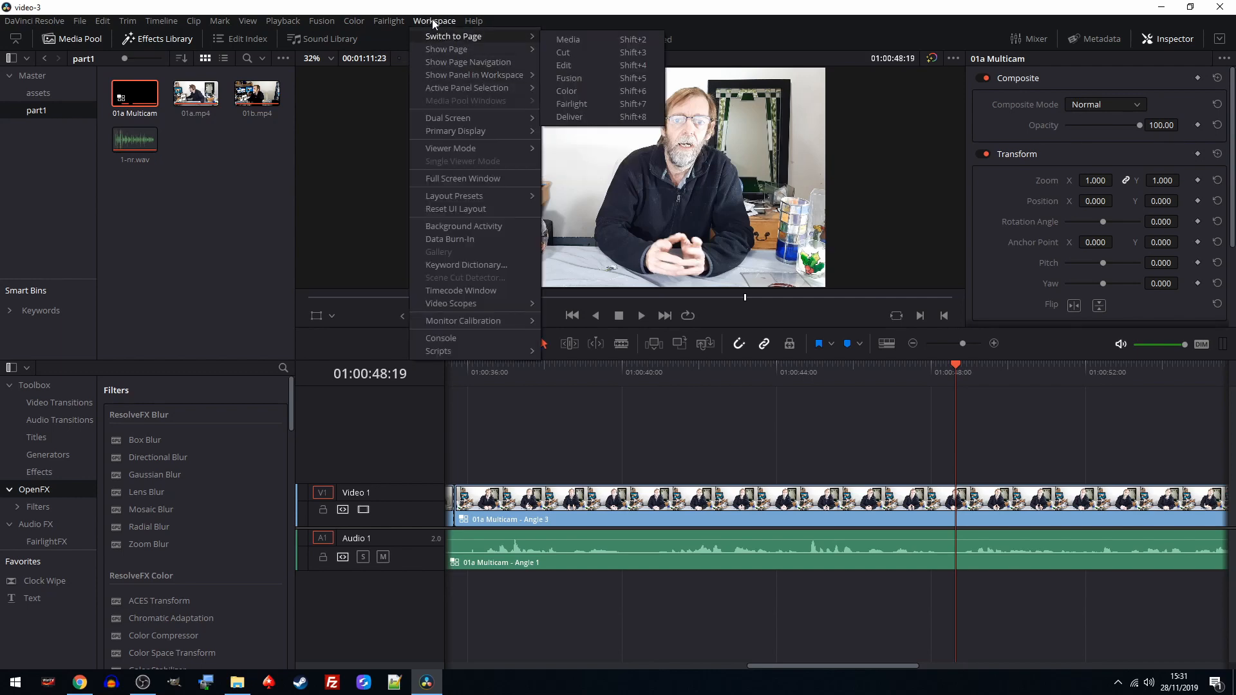
left_click(576, 101)
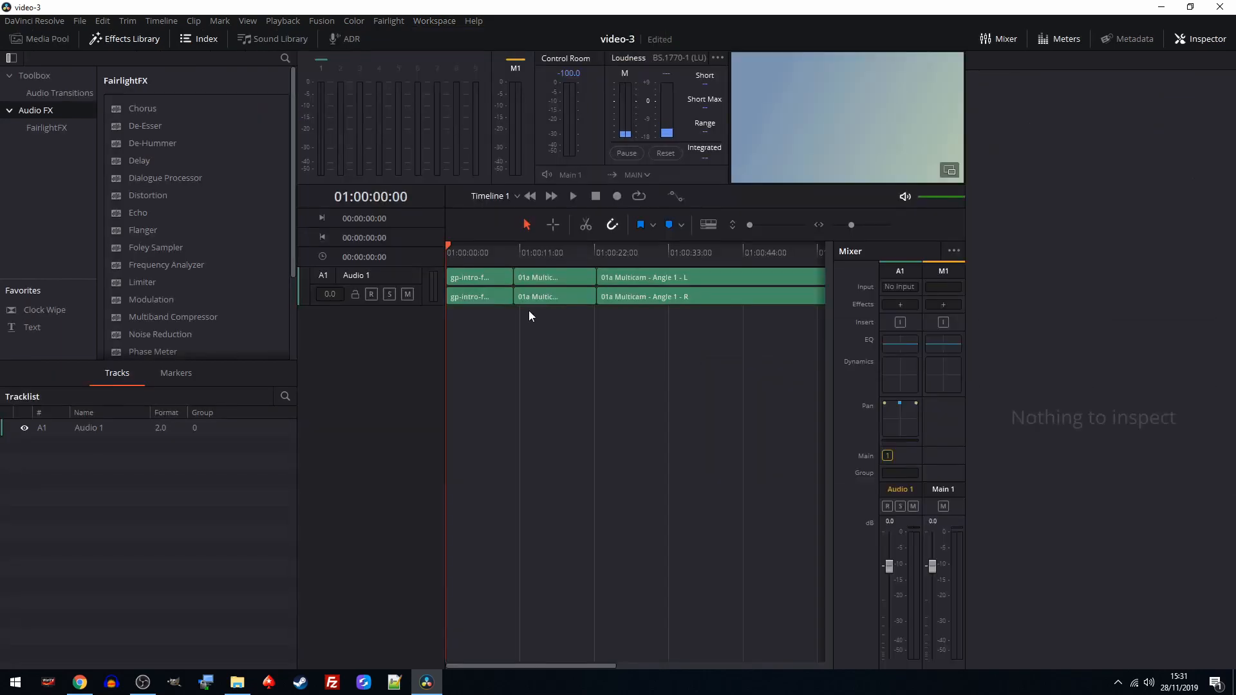
left_click(442, 20)
mouse_move(457, 49)
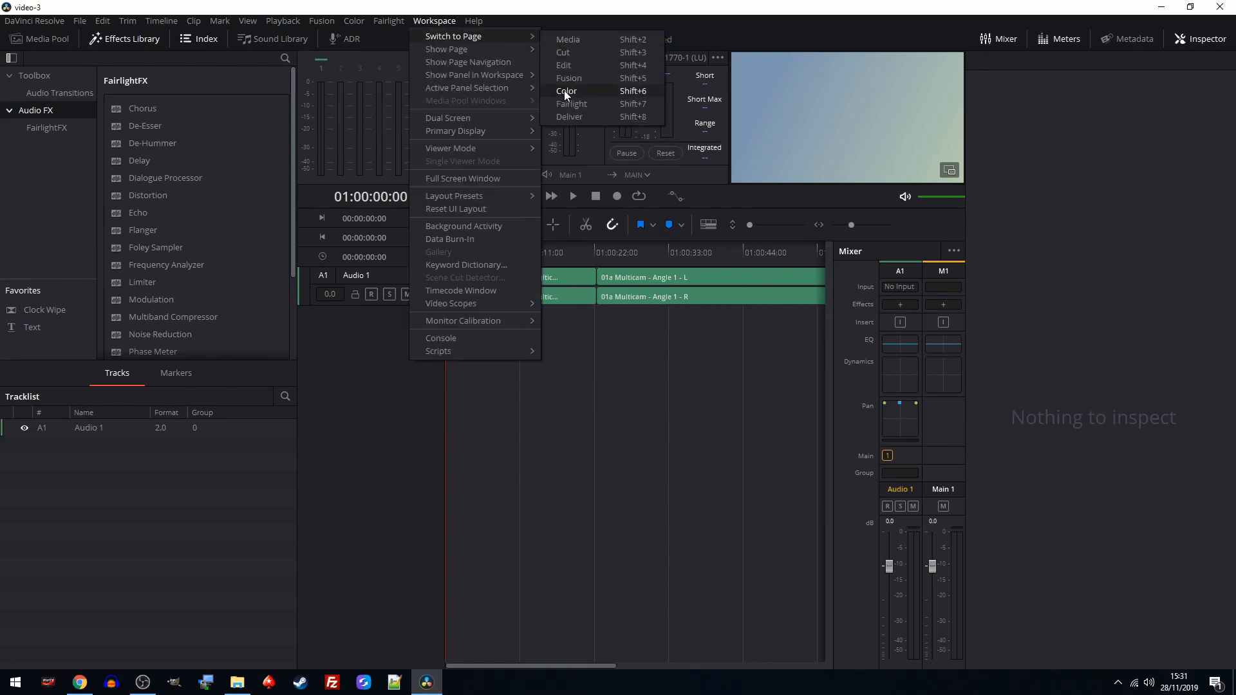
left_click(564, 91)
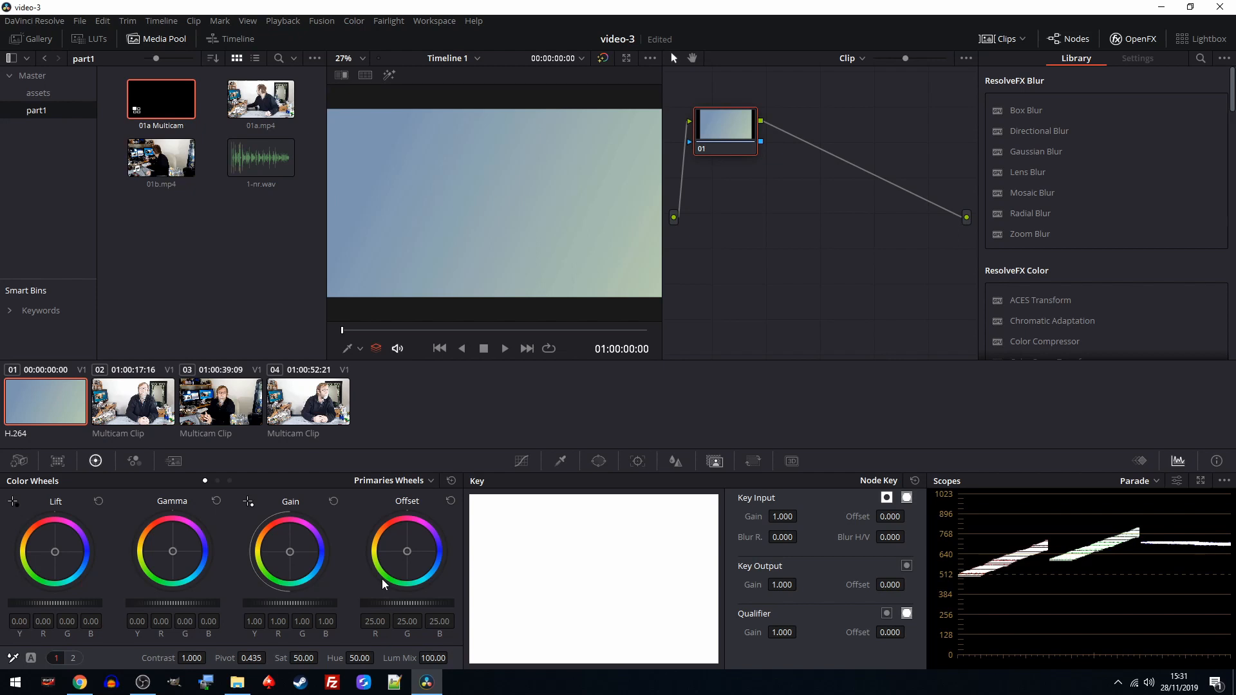
Step: Compare the look and scopes of clips 02 and 03 by switching back and forth between them
left_click(140, 405)
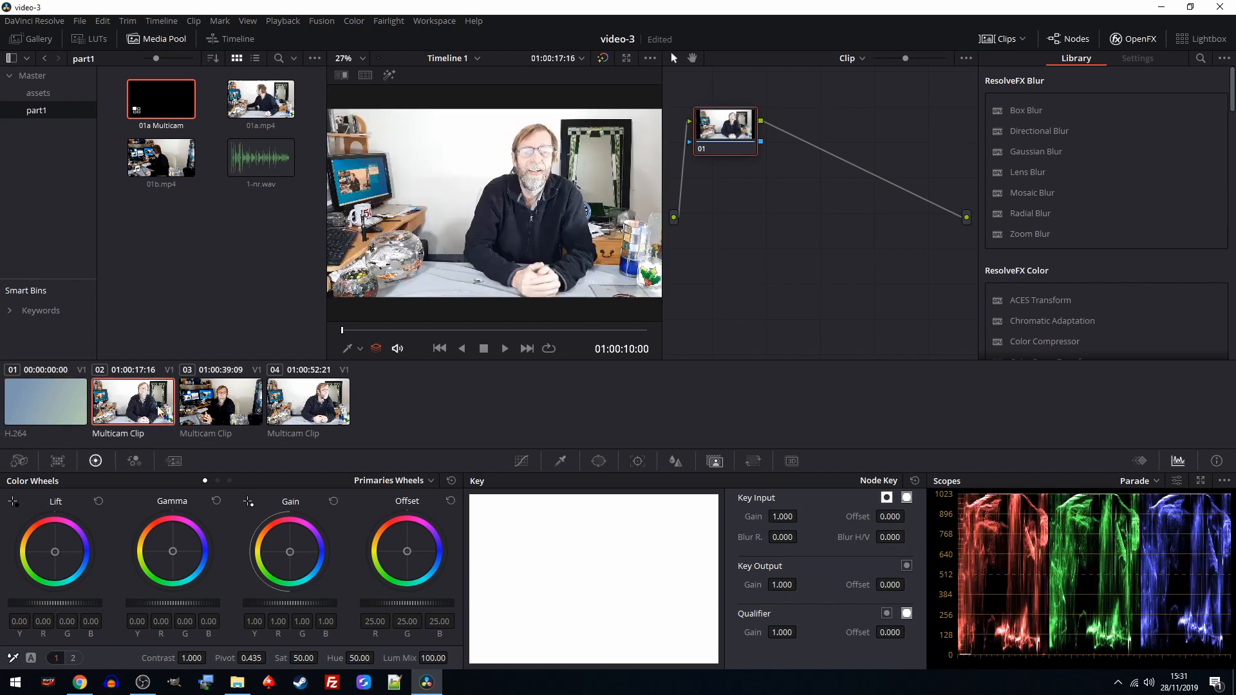
left_click(222, 409)
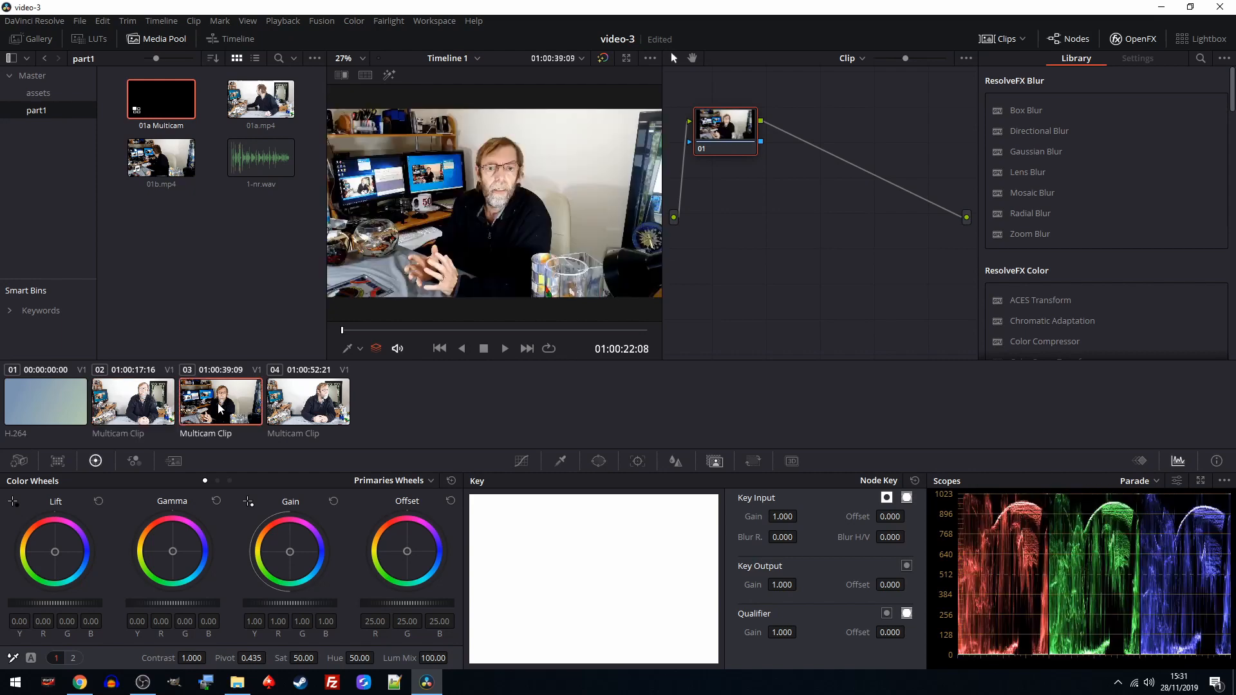
left_click(139, 412)
left_click(211, 406)
left_click(145, 417)
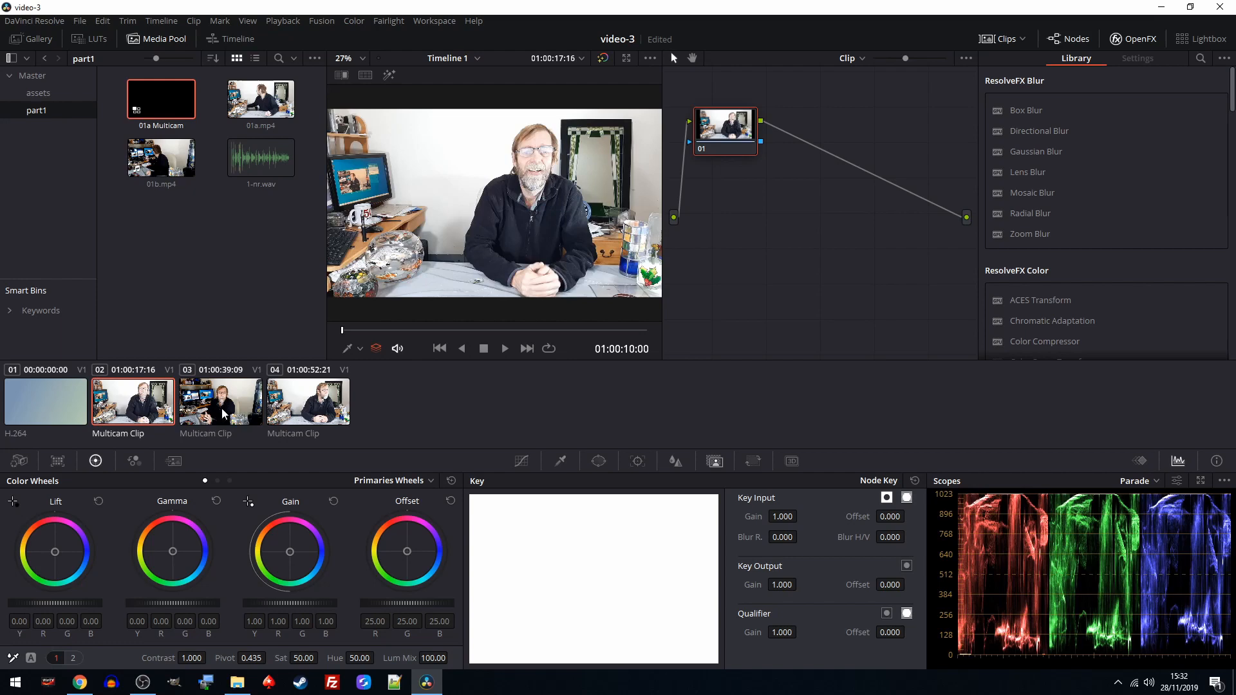
left_click(222, 412)
left_click(131, 411)
Step: Try picking the black point for clip 02 on the dark mirror frame, and undo the adjustment
left_click(12, 502)
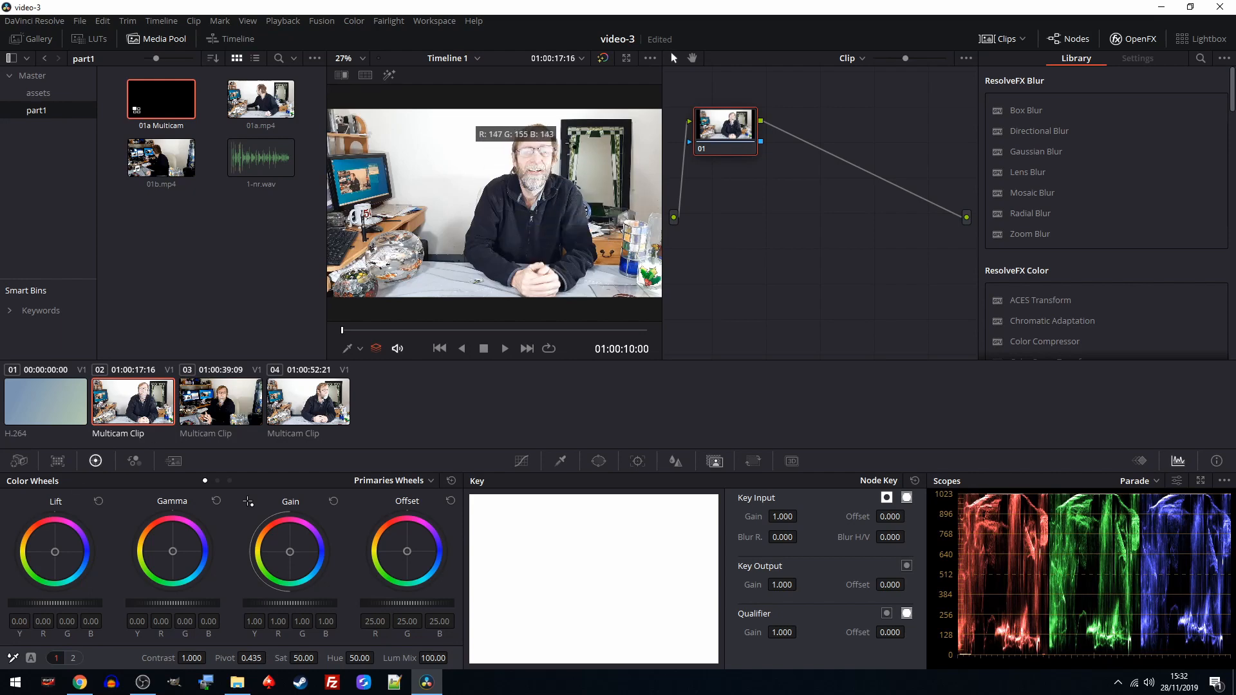
left_click(565, 148)
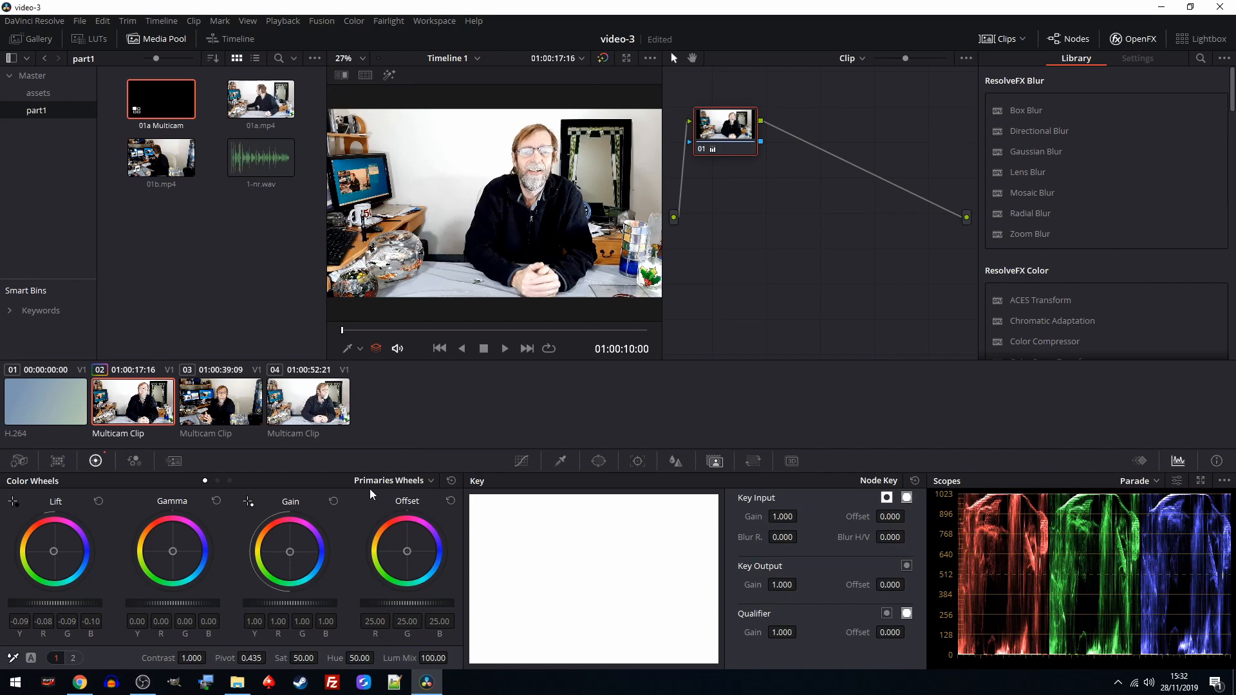
key("ctrl+z")
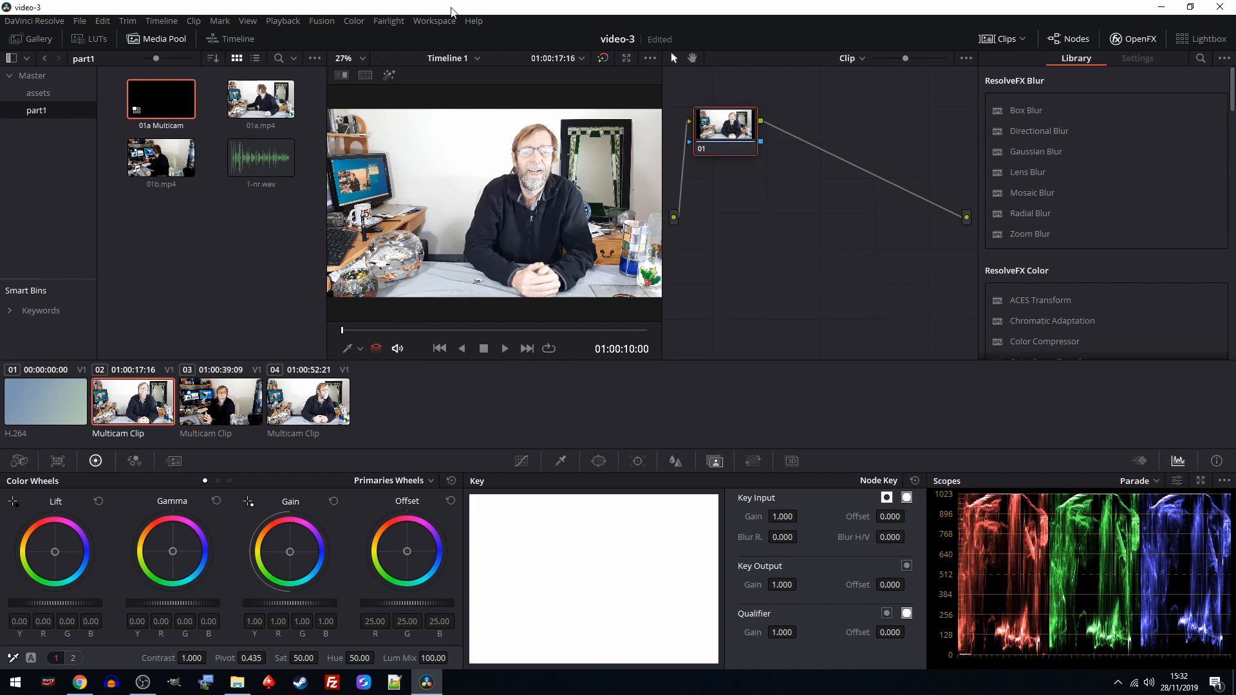
Step: Switch to the Deliver page to show the render settings for Timeline 1
left_click(443, 22)
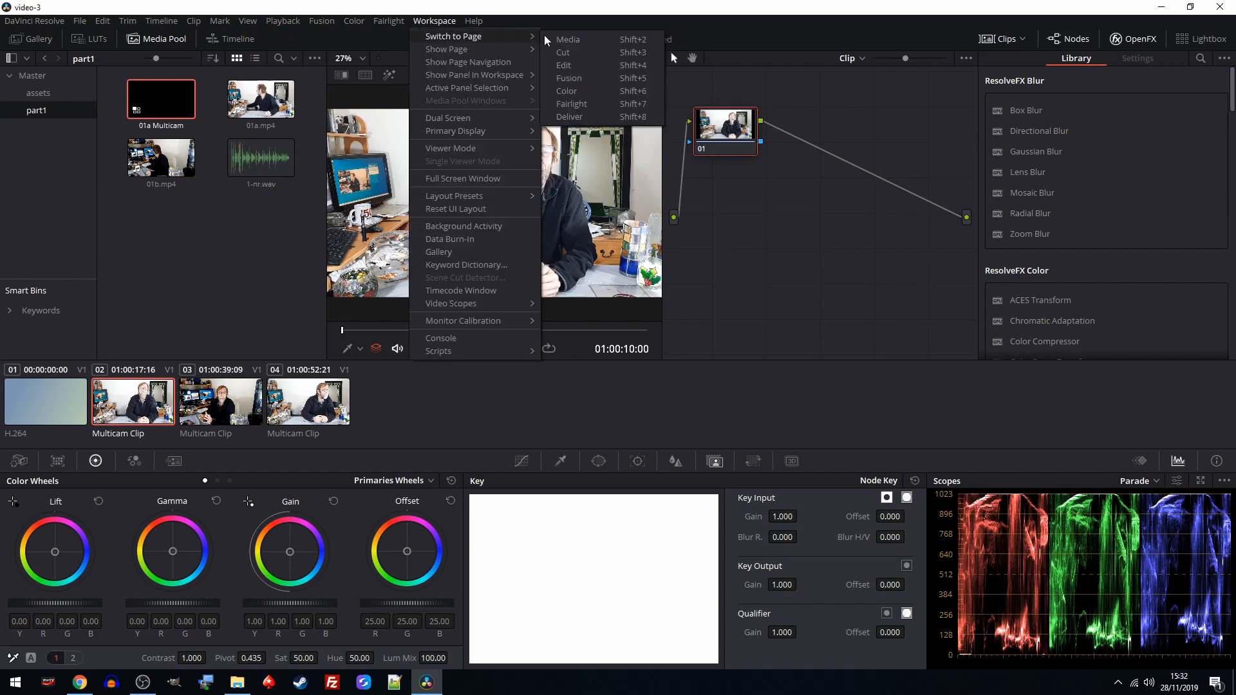
left_click(582, 120)
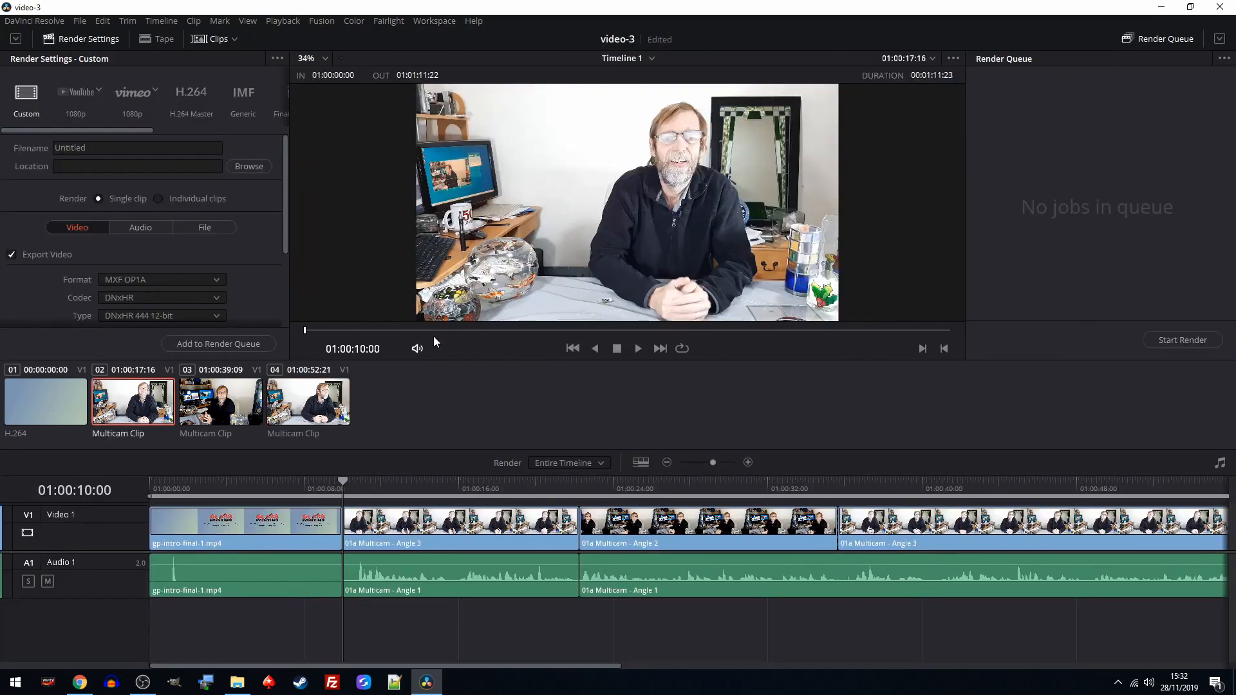